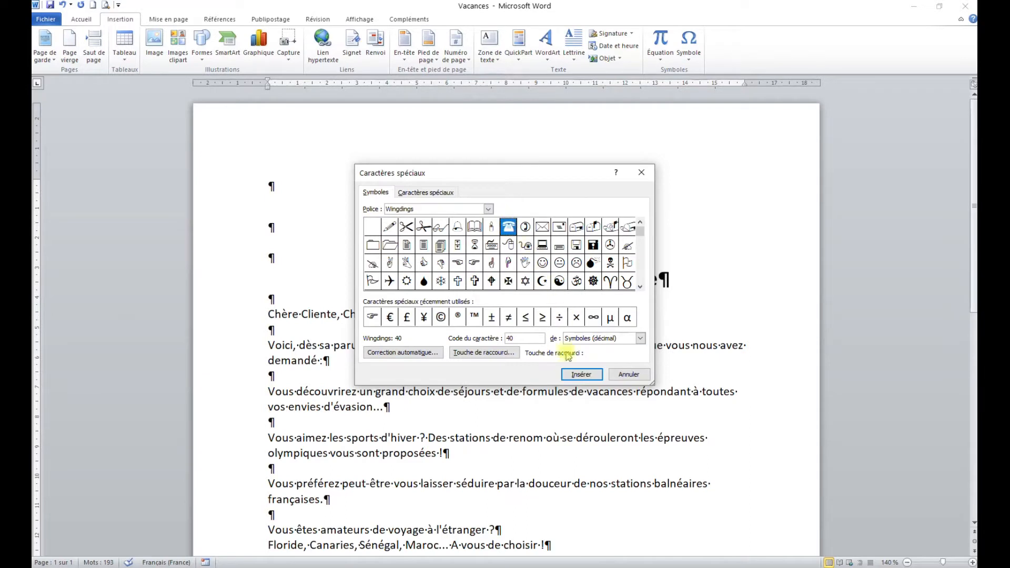
Insert the Wingdings telephone symbol, character code 40, in front of the agency's phone number and close the symbol dialog.
click(582, 374)
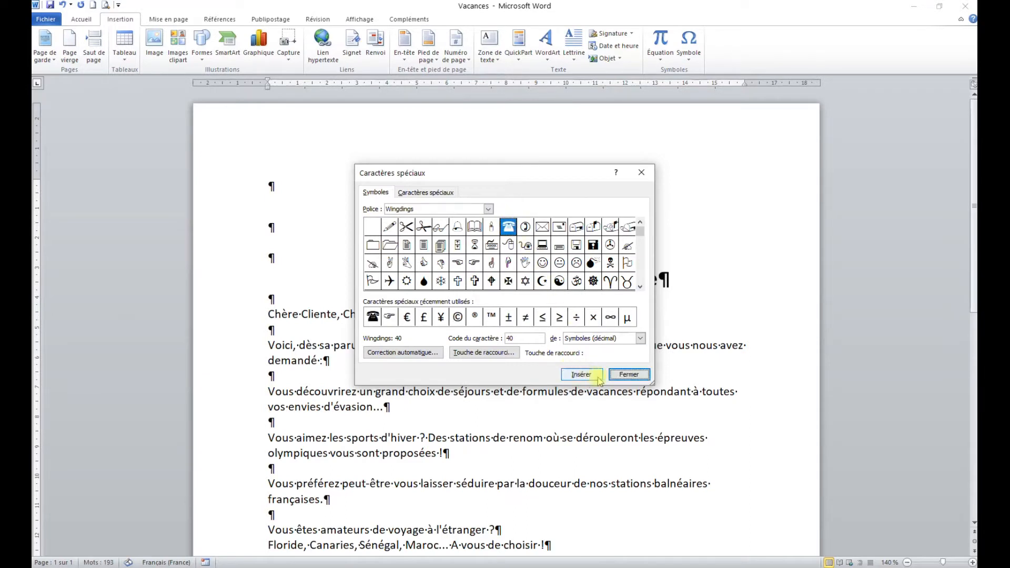
click(626, 374)
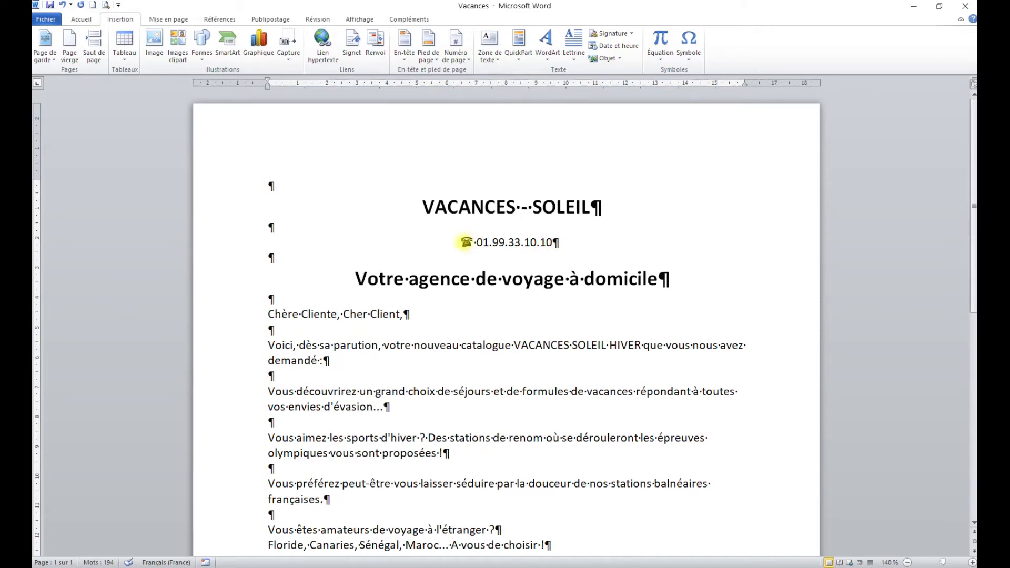
Add five blank lines between the heading "Votre agence de voyage à domicile" and the salutation.
scroll(463, 241, down, 1)
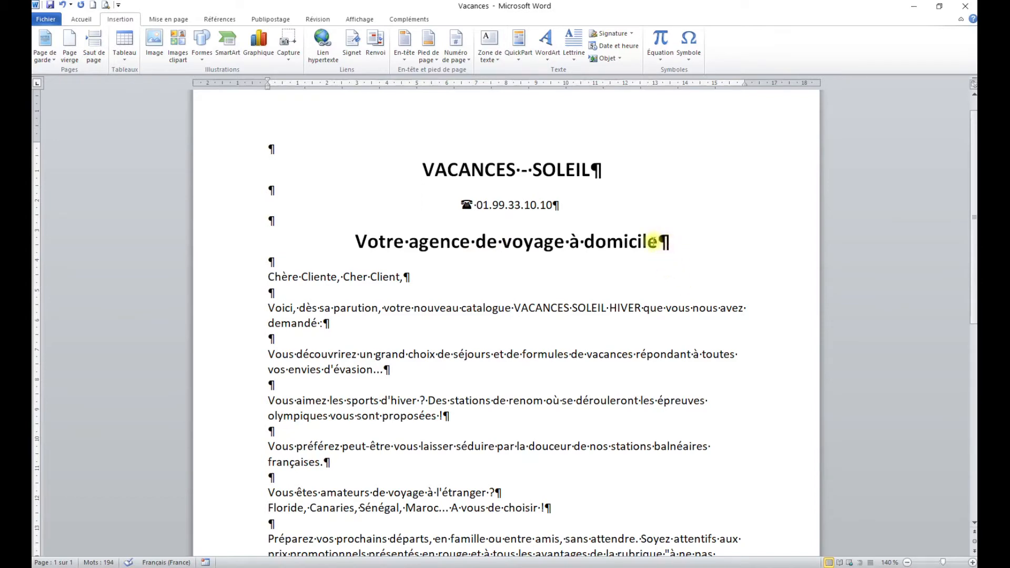
click(271, 261)
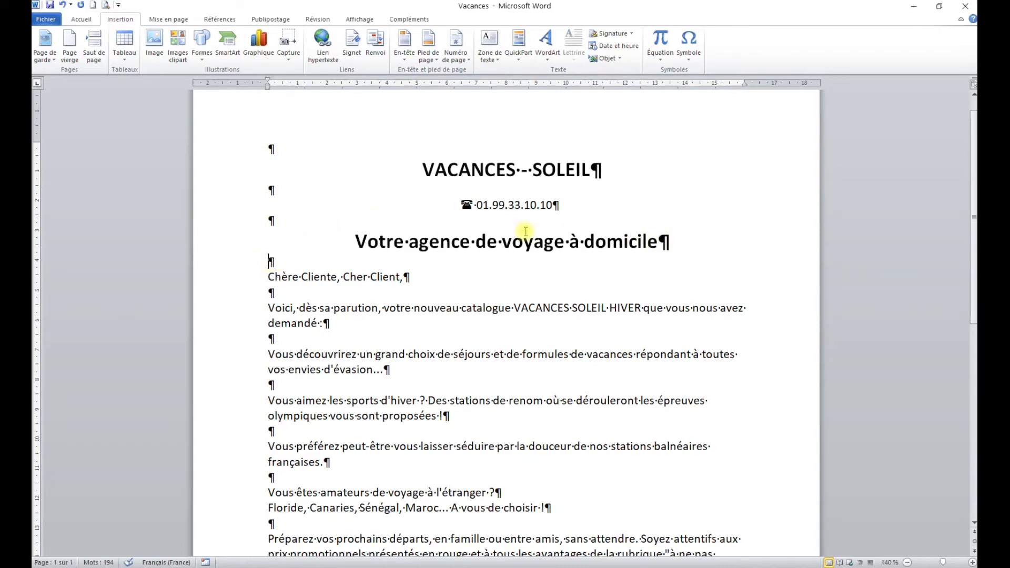
key(Return)
key(Return)
key(Return)
key(Return)
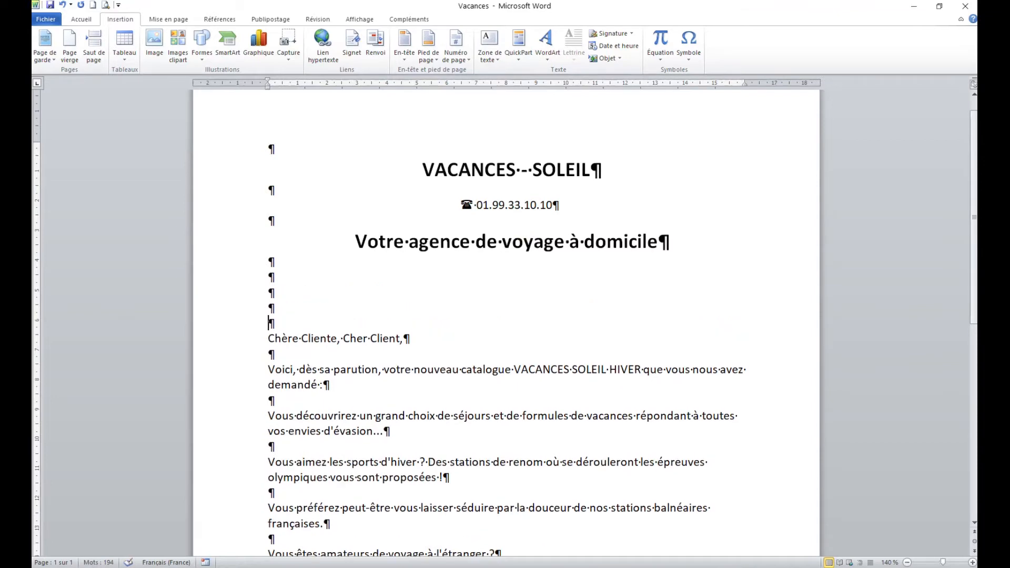
key(Return)
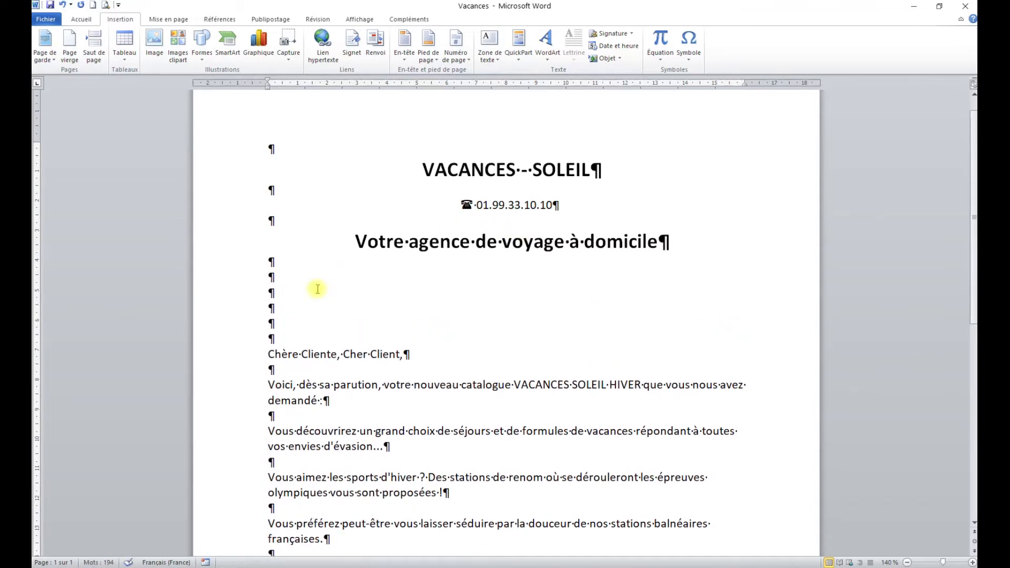
Give the salutation "Chère Cliente, Cher Client," a first-line indent of 1 cm.
scroll(315, 288, down, 2)
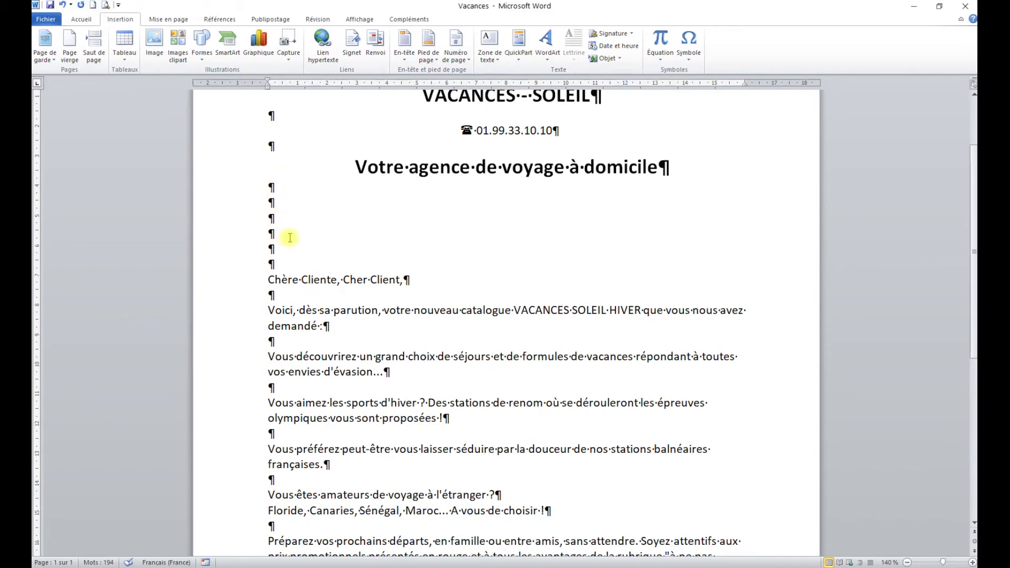
scroll(290, 238, down, 3)
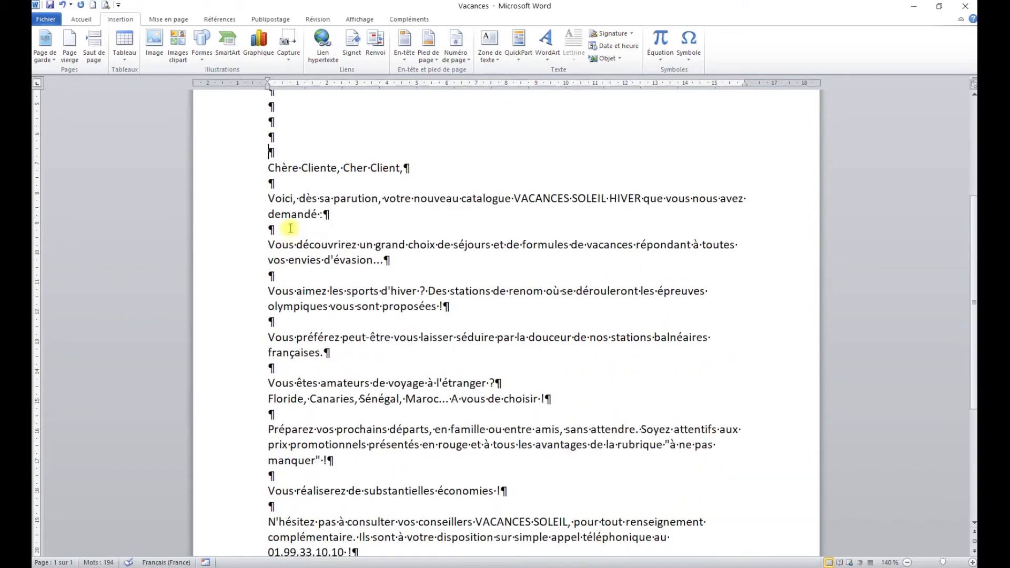
click(287, 168)
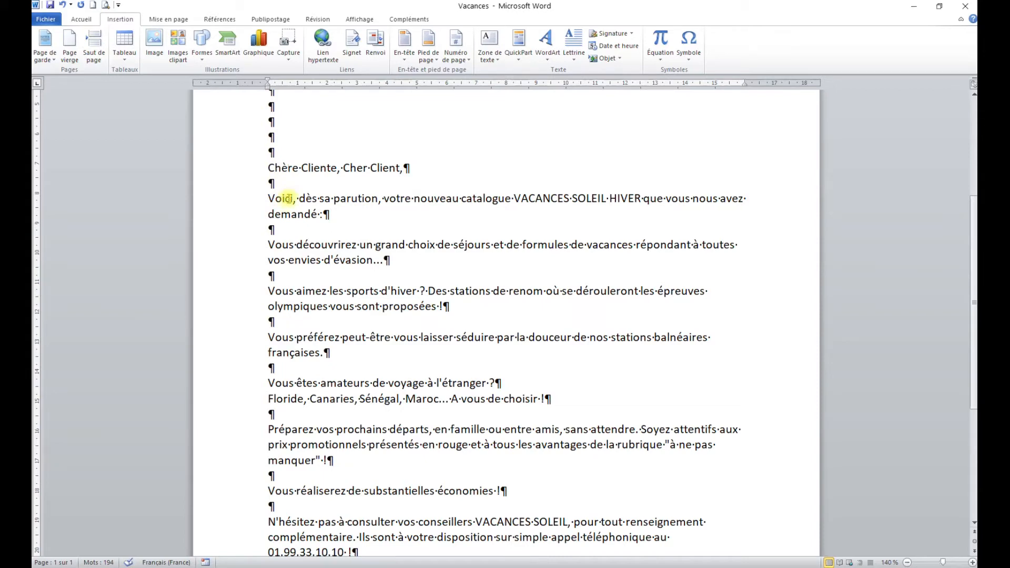
drag(268, 82, 298, 84)
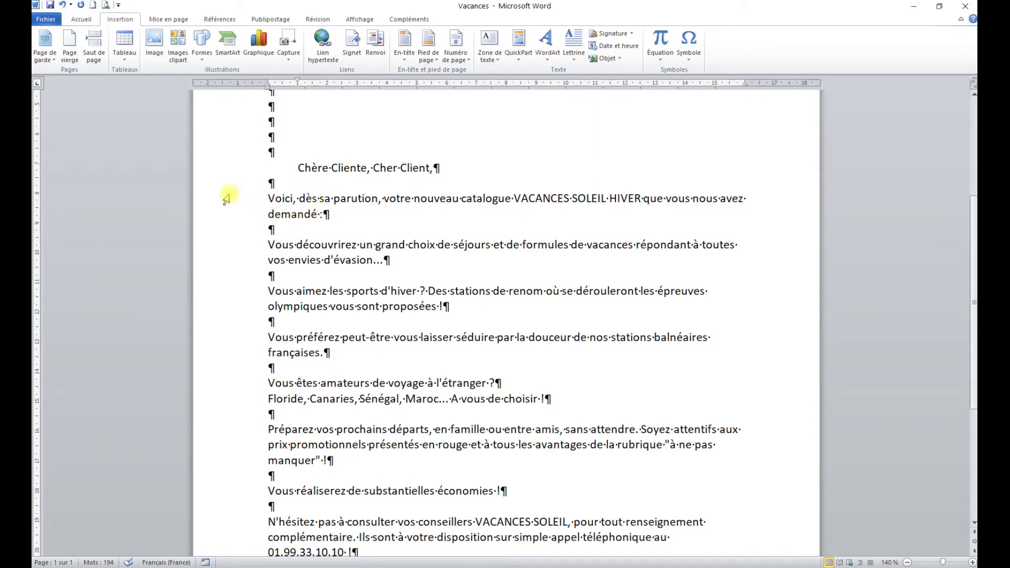
Copy the salutation's formatting to the body paragraphs from "Voici, dès sa parution" through "Floride, Canaries, Sénégal, Maroc", keeping the format painter active.
drag(226, 199, 234, 496)
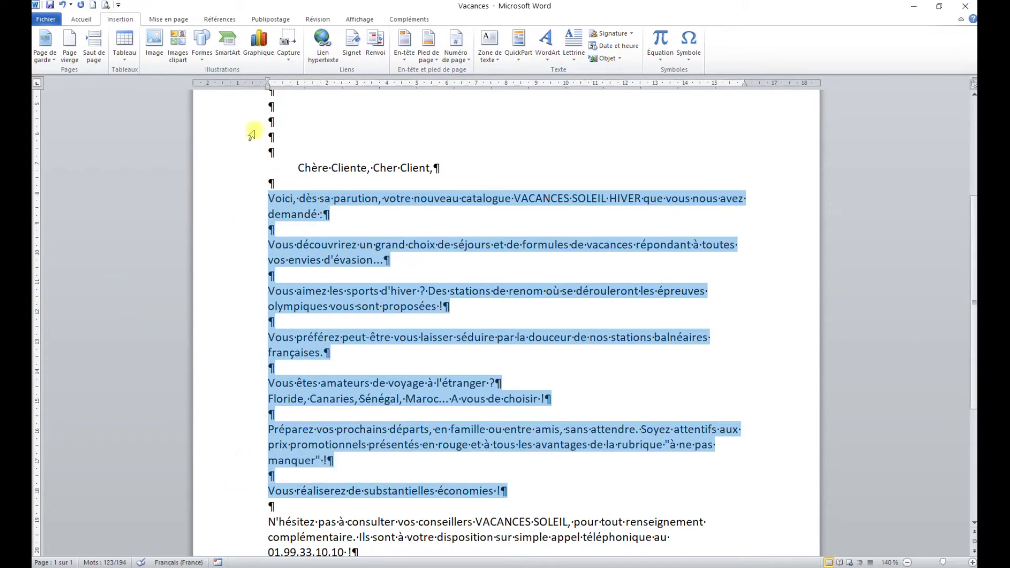
click(315, 187)
click(318, 167)
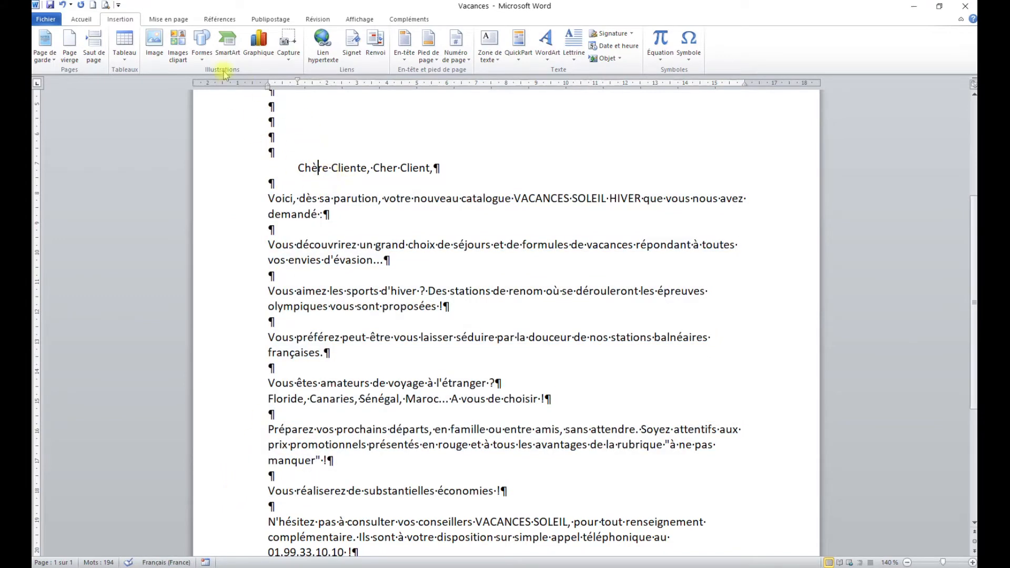
click(81, 20)
click(117, 60)
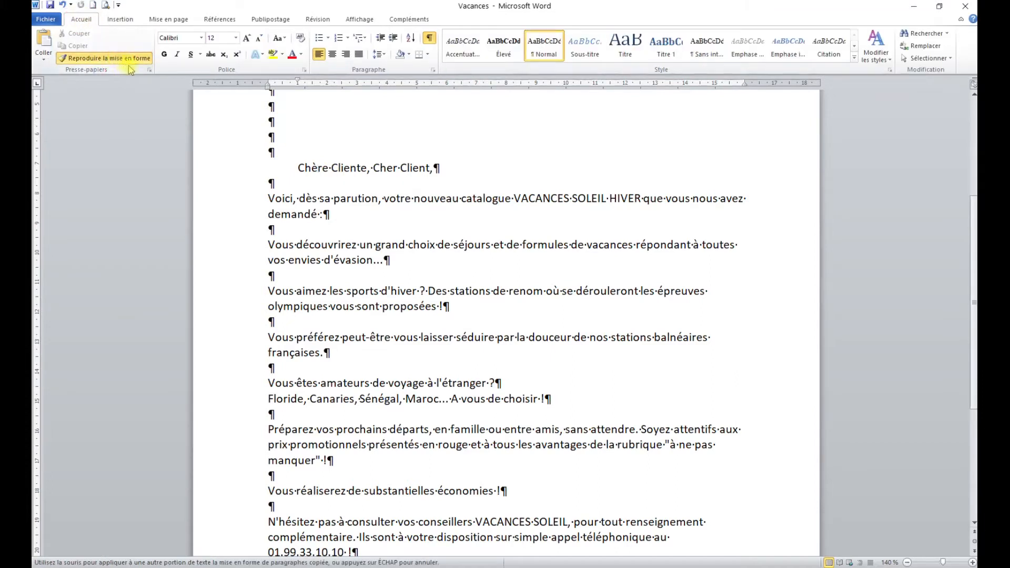
click(310, 202)
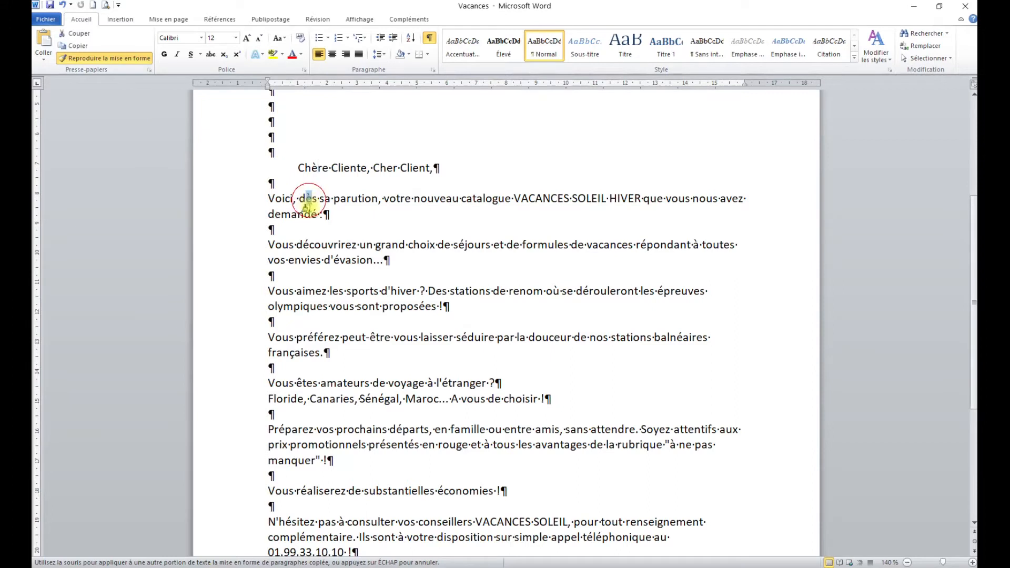
click(306, 198)
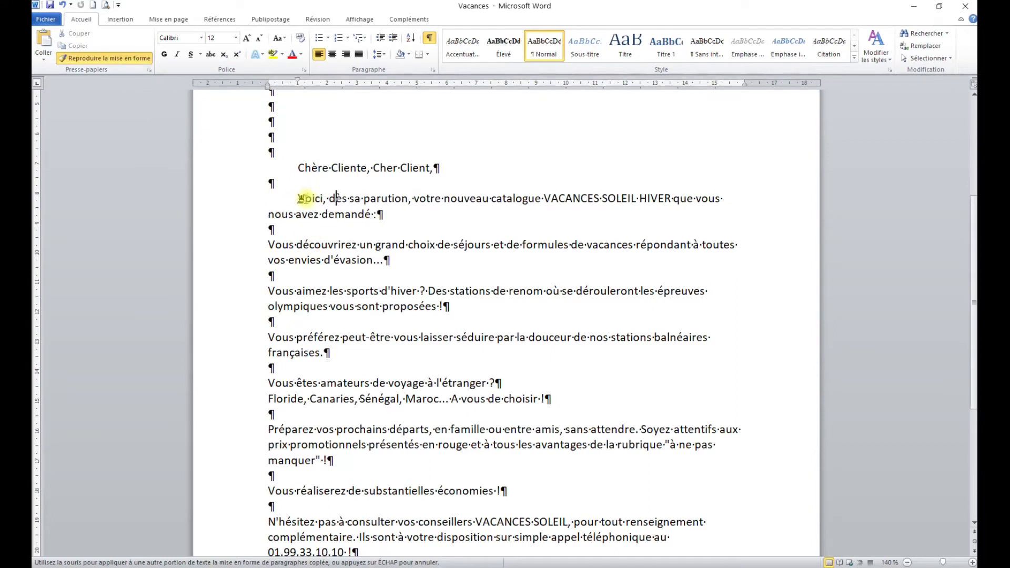
click(316, 244)
click(324, 293)
click(325, 338)
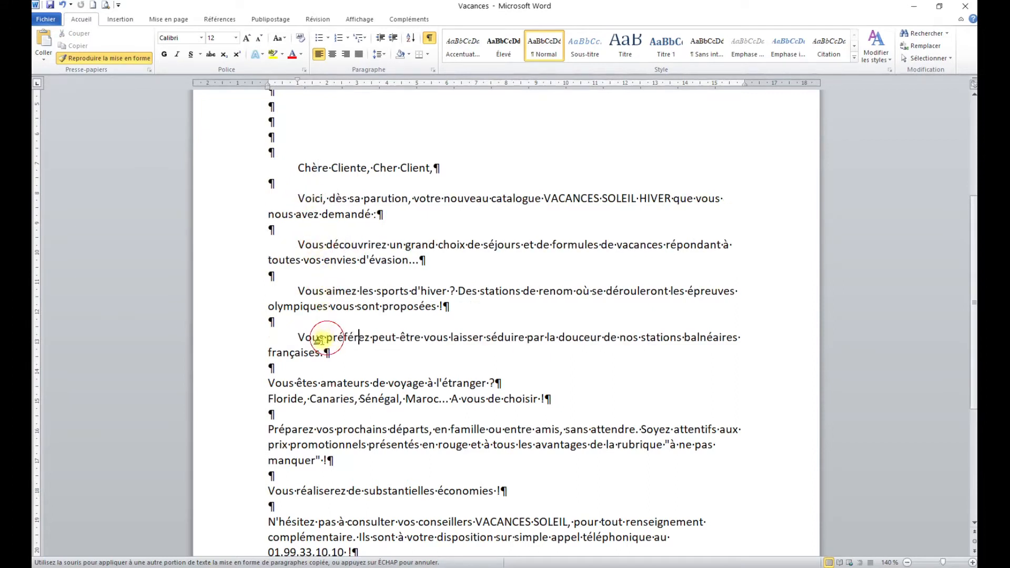
click(326, 383)
click(329, 398)
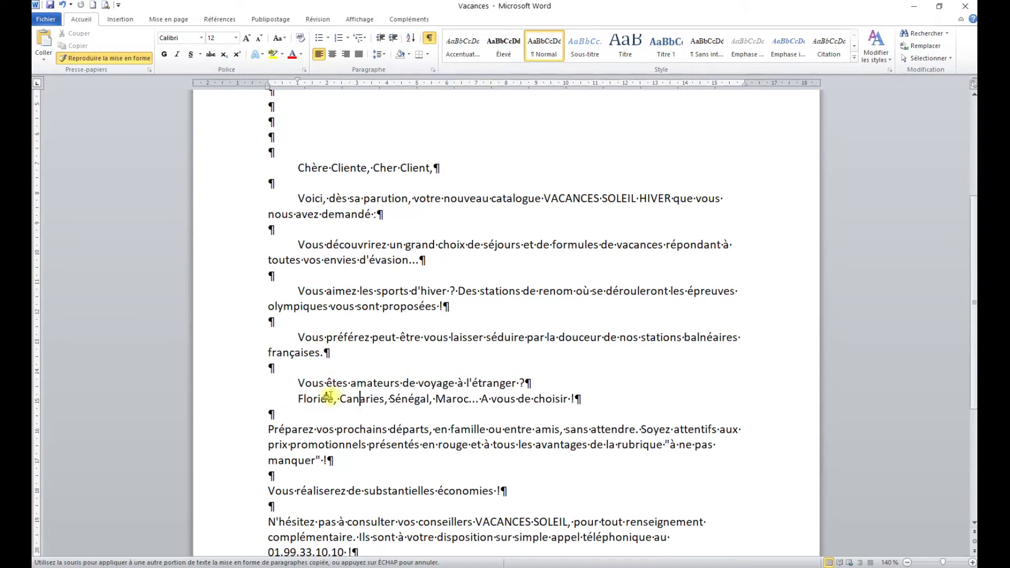
Apply the copied indent to the paragraphs from "Préparez vos prochains départs" through "Je vous souhaite de bonnes VACANCES SOLEIL", and end format copying.
scroll(331, 390, down, 3)
click(323, 317)
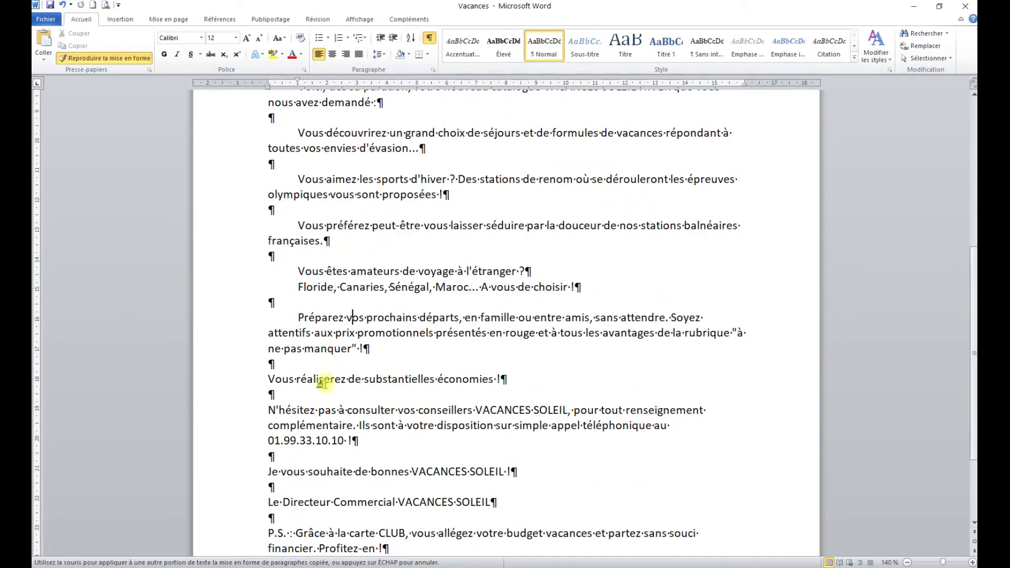
click(322, 383)
click(330, 409)
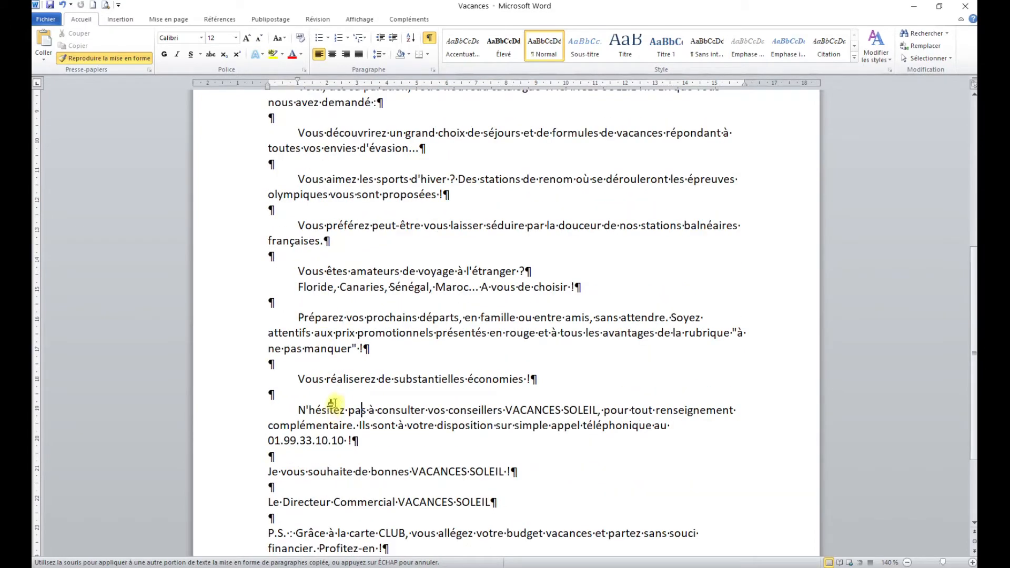
scroll(333, 389, down, 3)
click(325, 362)
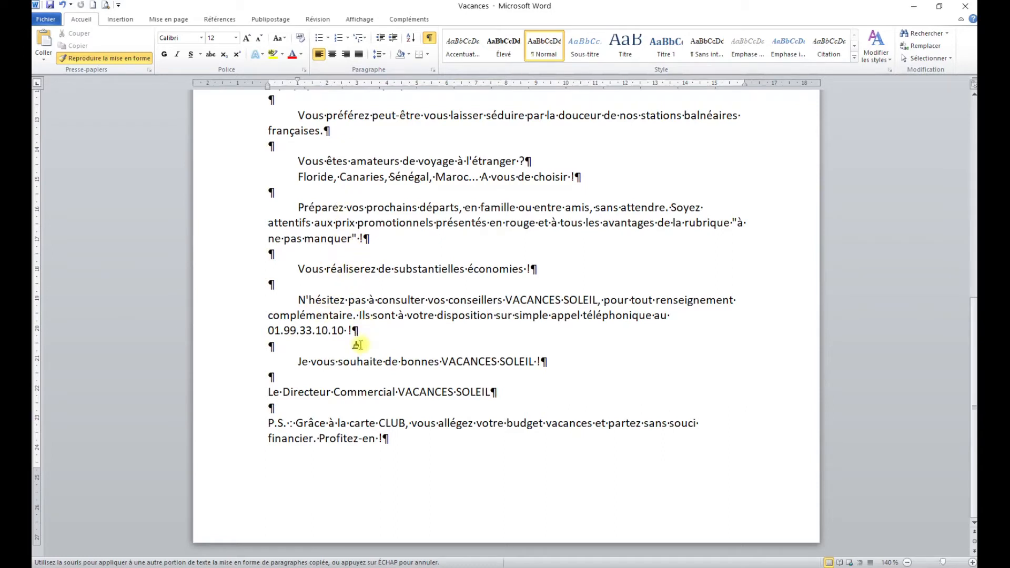
key(Escape)
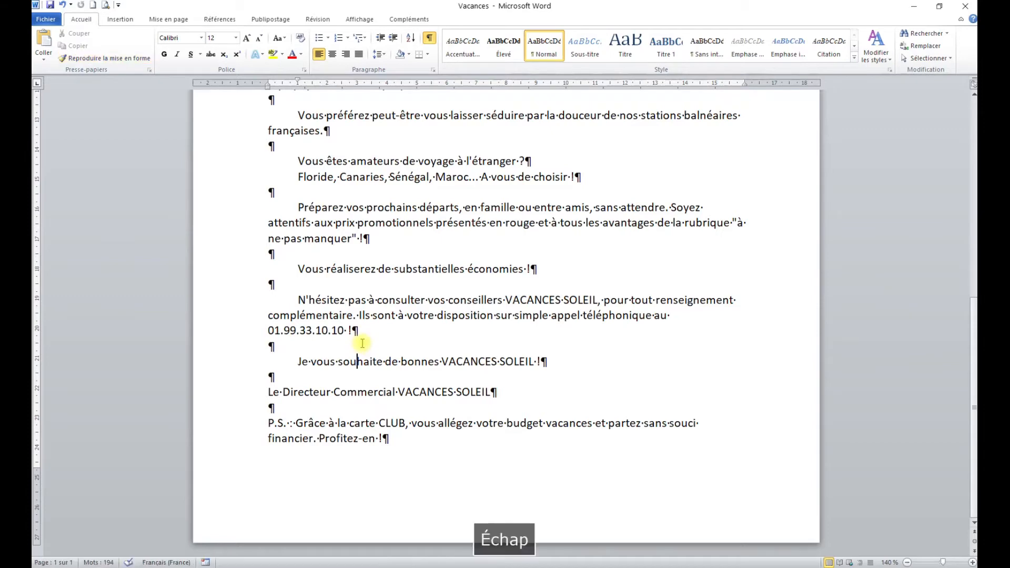
Add one blank line between the salutation and the paragraph starting "Voici, dès sa parution".
scroll(362, 343, up, 5)
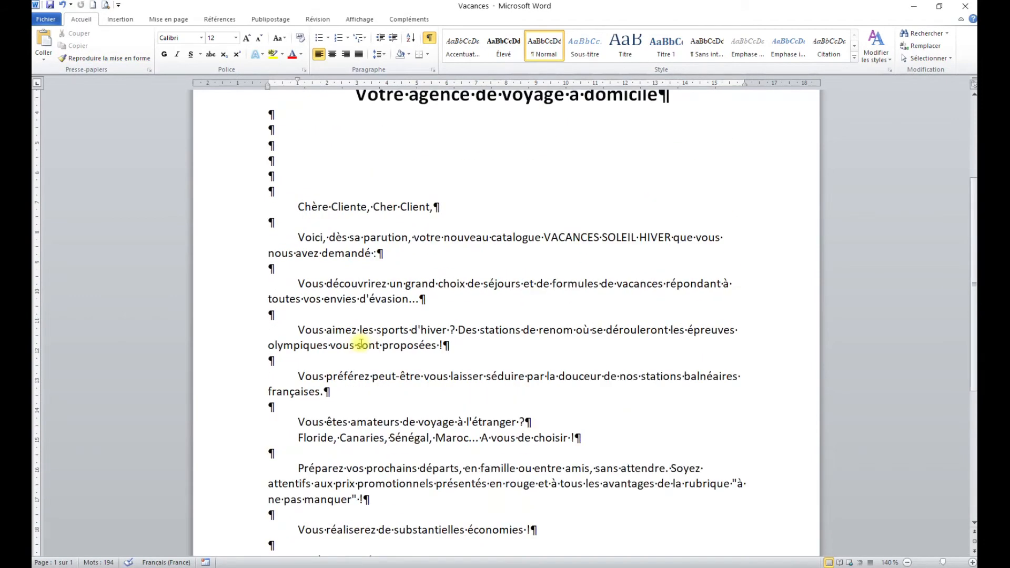
click(286, 222)
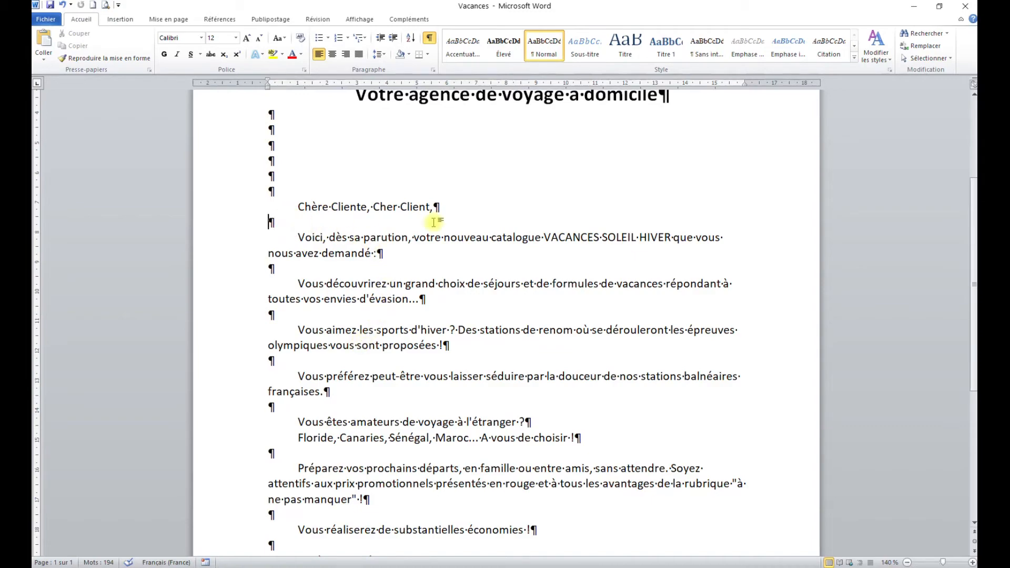
key(Return)
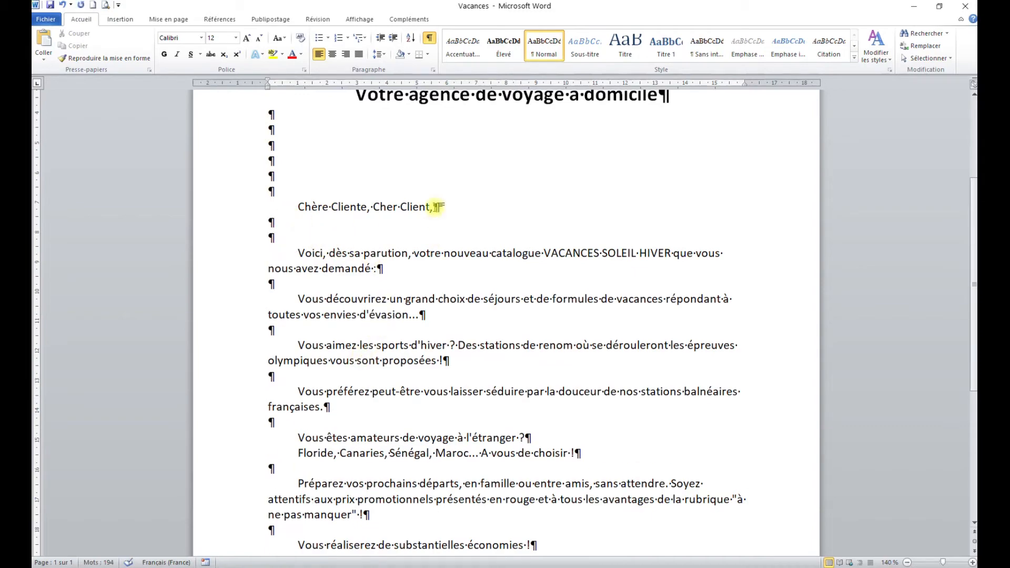
Add two blank lines above the signature line "Le Directeur Commercial VACANCES SOLEIL".
scroll(435, 207, down, 3)
scroll(436, 207, down, 4)
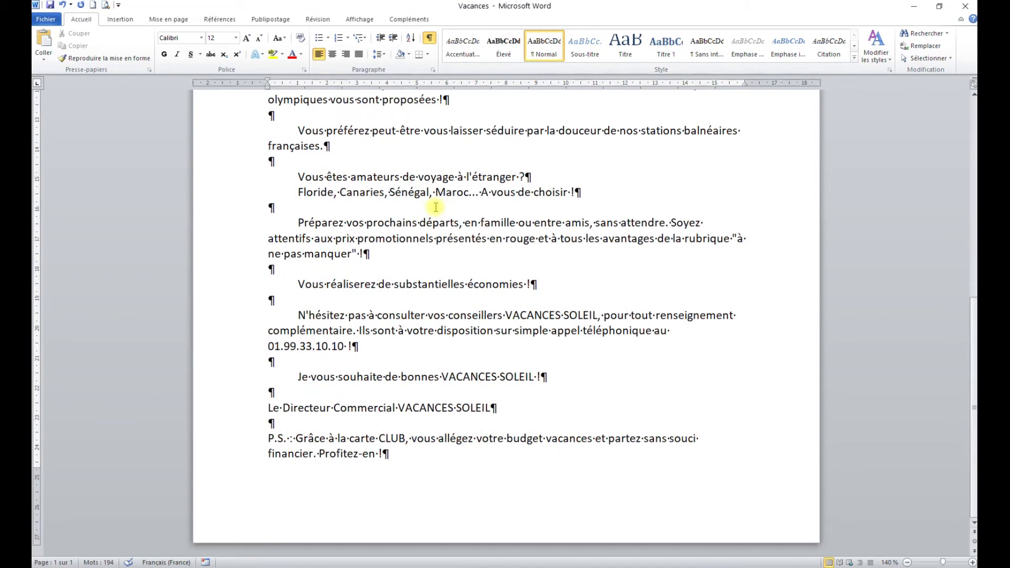
click(280, 391)
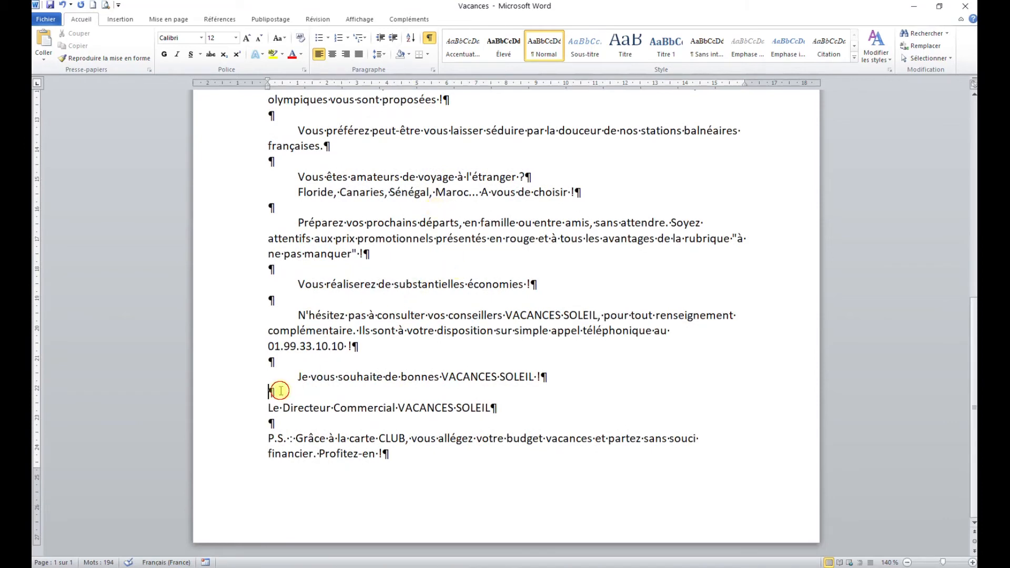
key(Return)
key(Return)
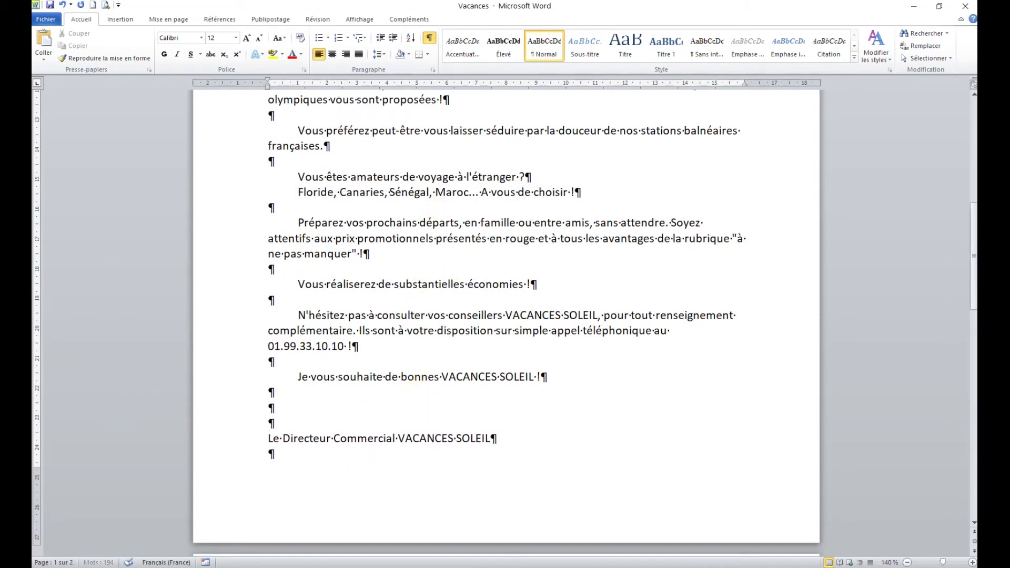
Add two blank lines between the signature line and the P.S. paragraph.
scroll(417, 379, down, 3)
click(271, 344)
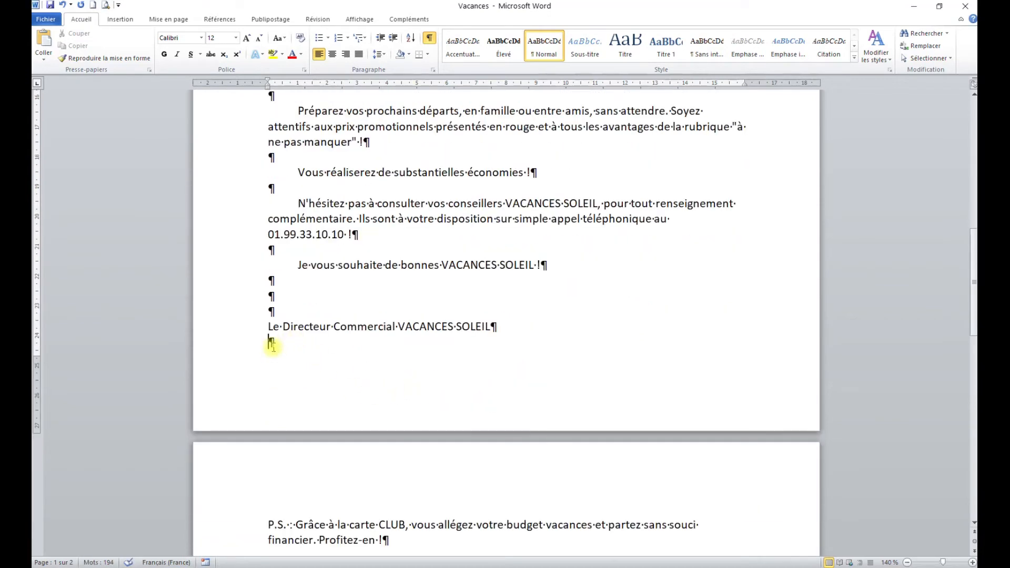
key(Return)
key(Return)
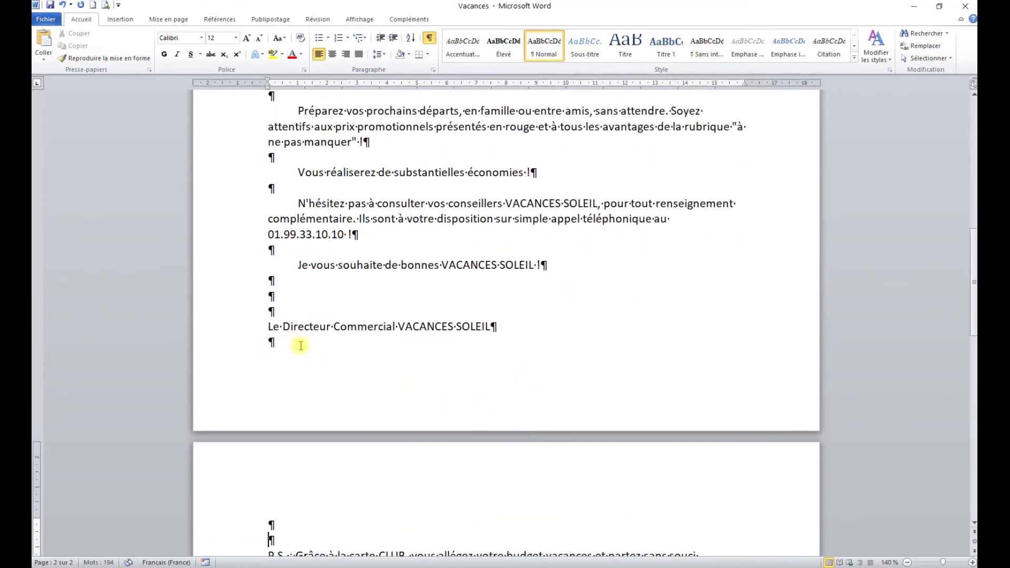
Set the font size of the P.S. paragraph to 10.
scroll(336, 289, down, 4)
drag(253, 406, 257, 427)
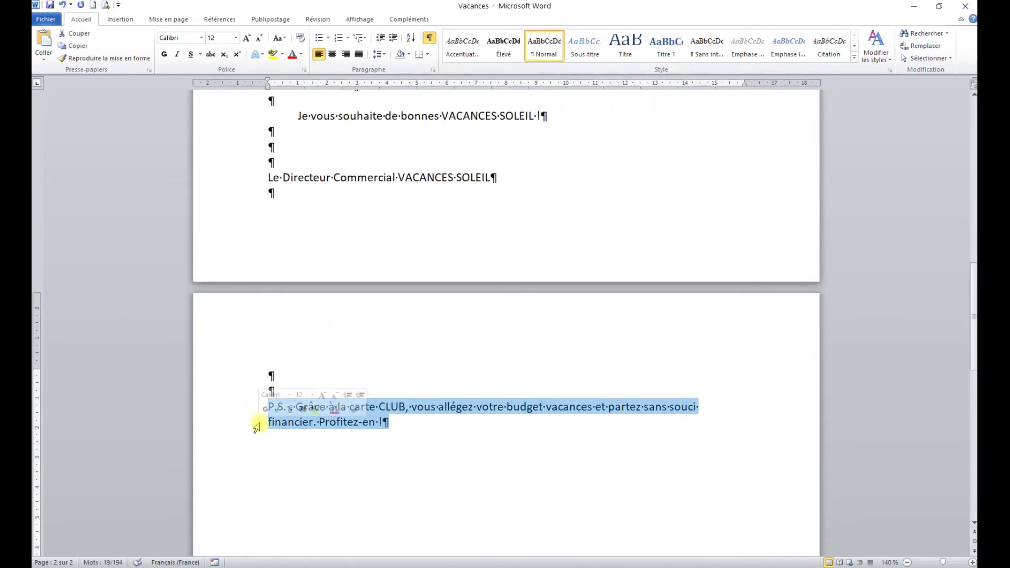
click(236, 37)
click(227, 72)
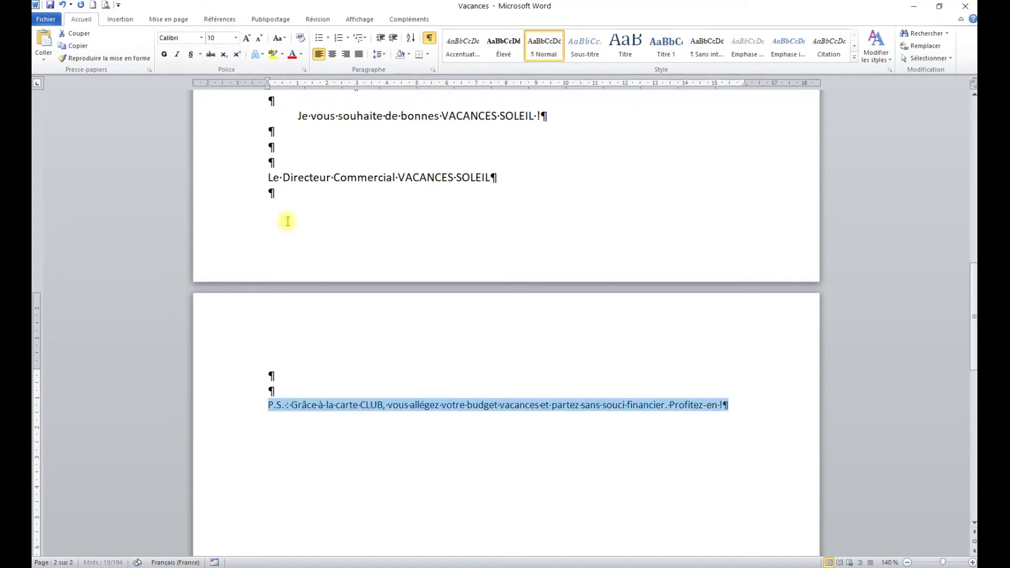
click(354, 369)
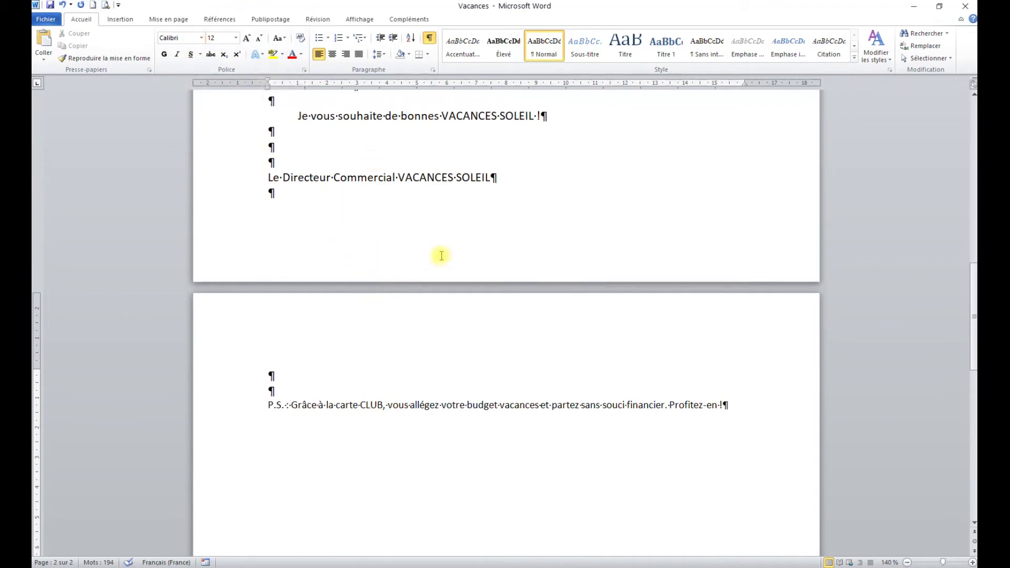
Change the font of the entire letter to Times New Roman.
click(451, 179)
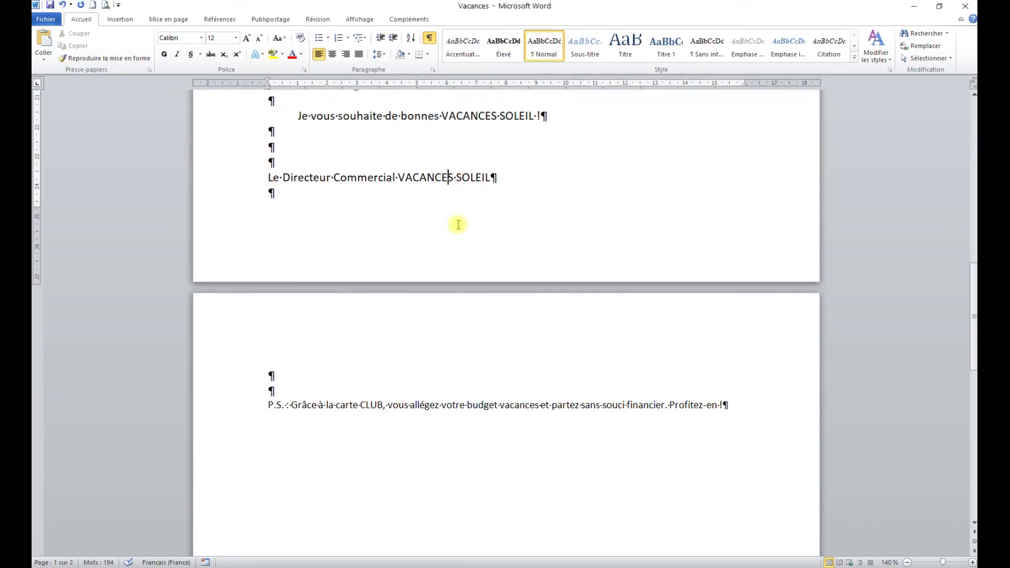
key(ctrl+a)
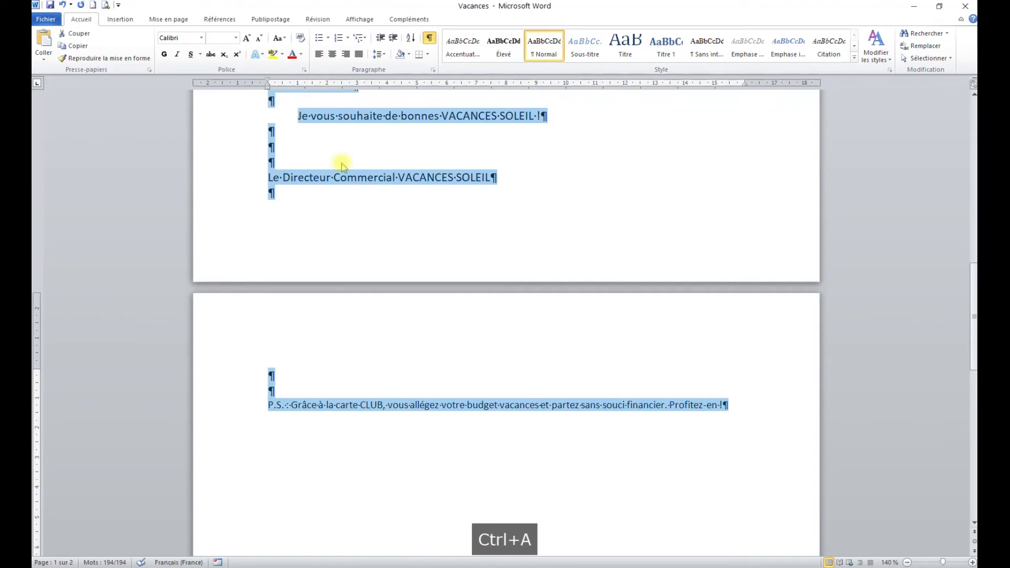
click(203, 38)
scroll(287, 107, down, 9)
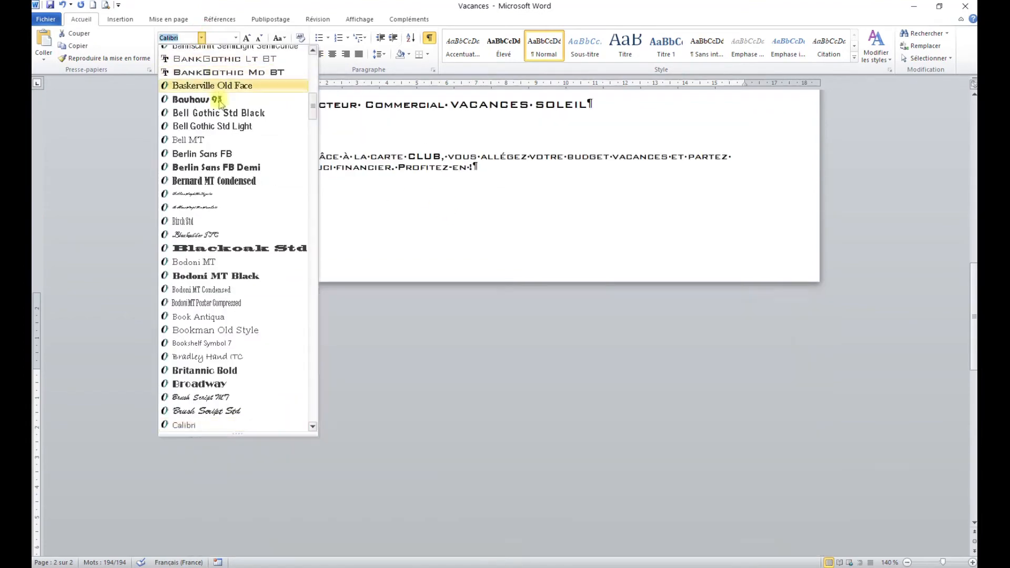
drag(312, 112, 311, 61)
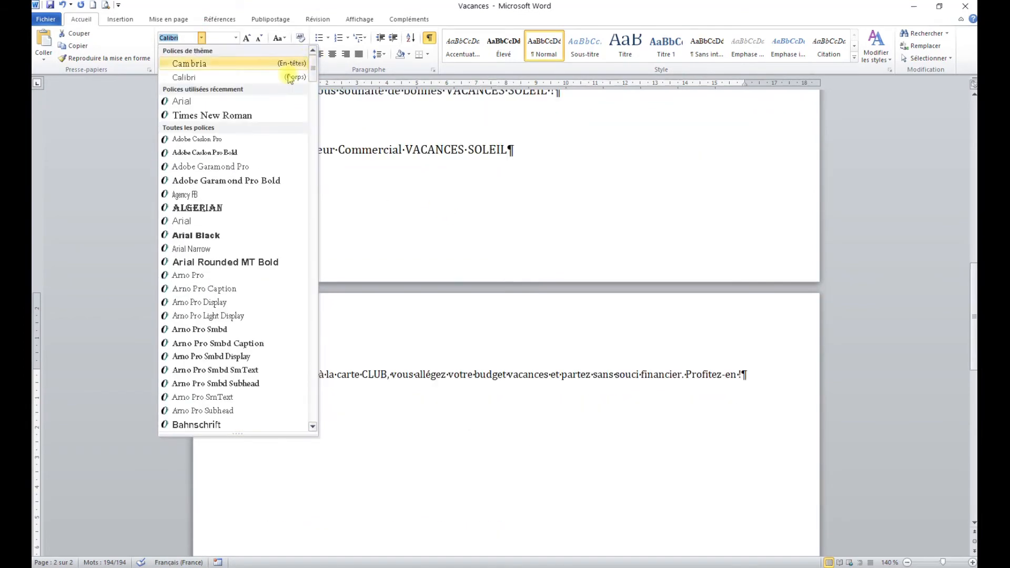
click(232, 115)
drag(397, 228, 401, 237)
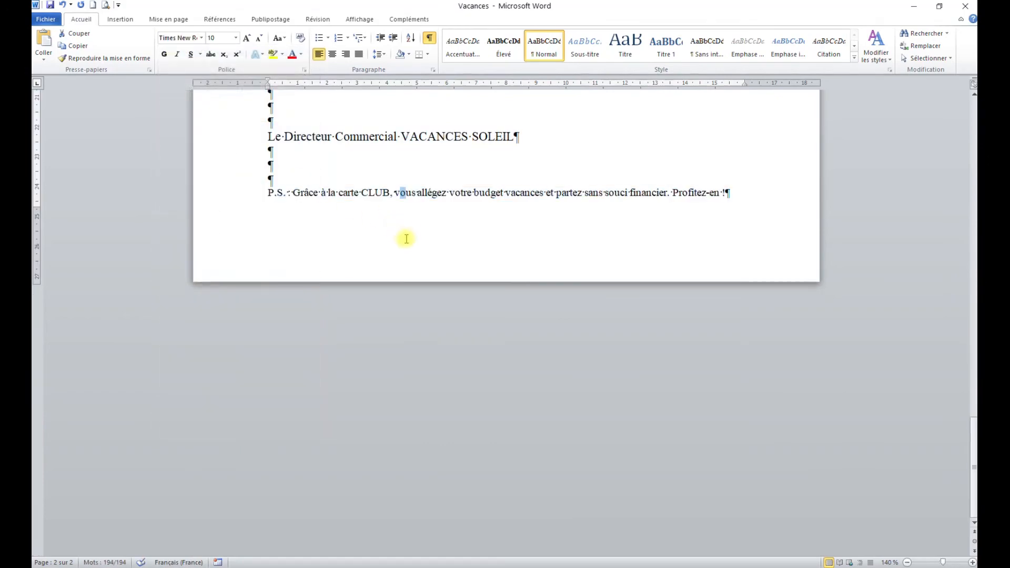
Right-align the signature line "Le Directeur Commercial VACANCES SOLEIL".
scroll(413, 240, up, 3)
scroll(413, 239, up, 2)
scroll(413, 240, down, 1)
scroll(412, 239, up, 2)
scroll(413, 241, down, 2)
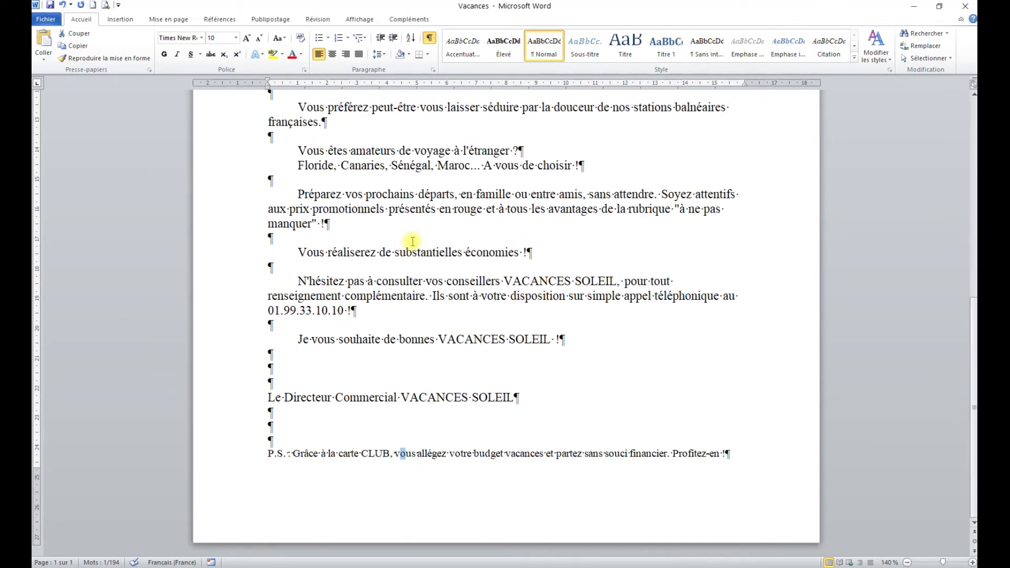
click(300, 398)
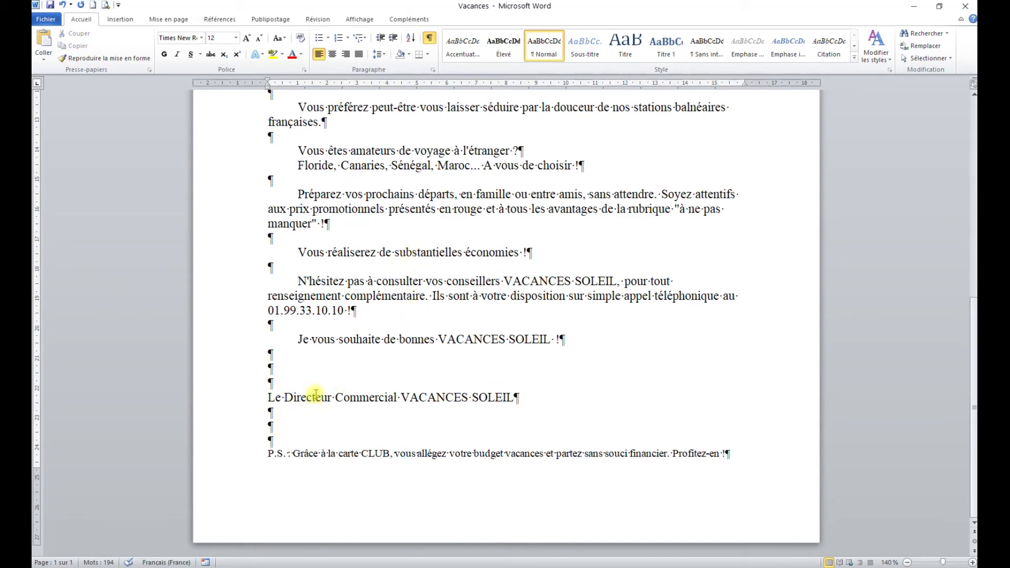
click(345, 54)
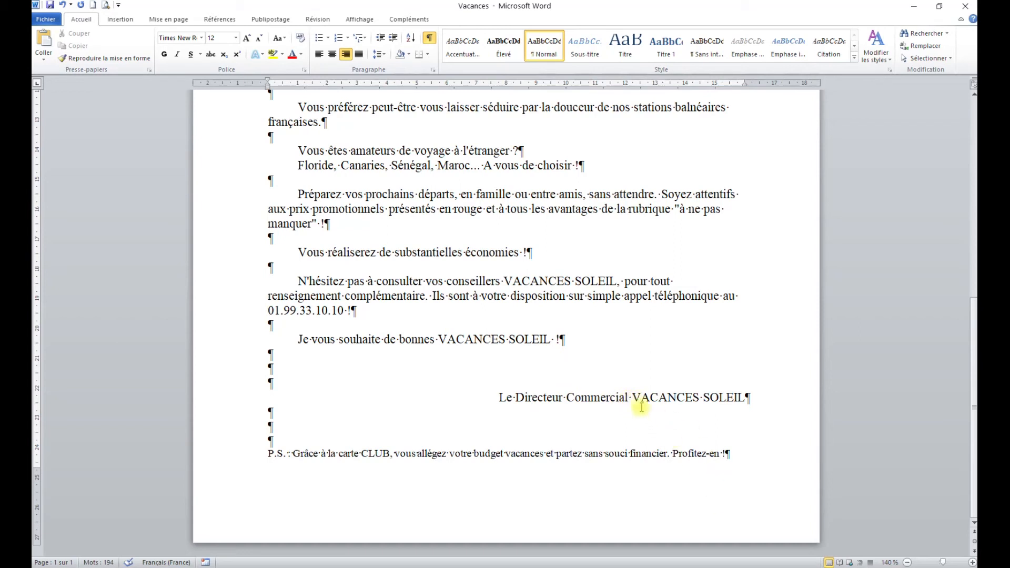
Make VACANCES SOLEIL bold in the signature line, the "Je vous souhaite" line and the "N'hésitez pas" paragraph.
mouse_move(631, 399)
mouse_down()
mouse_move(721, 397)
mouse_move(705, 397)
mouse_up()
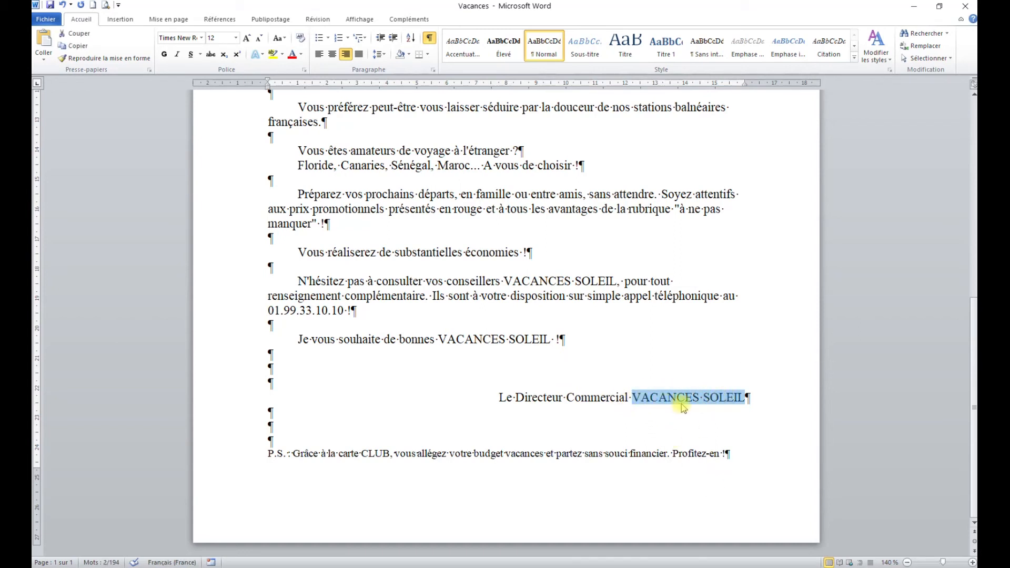
click(165, 55)
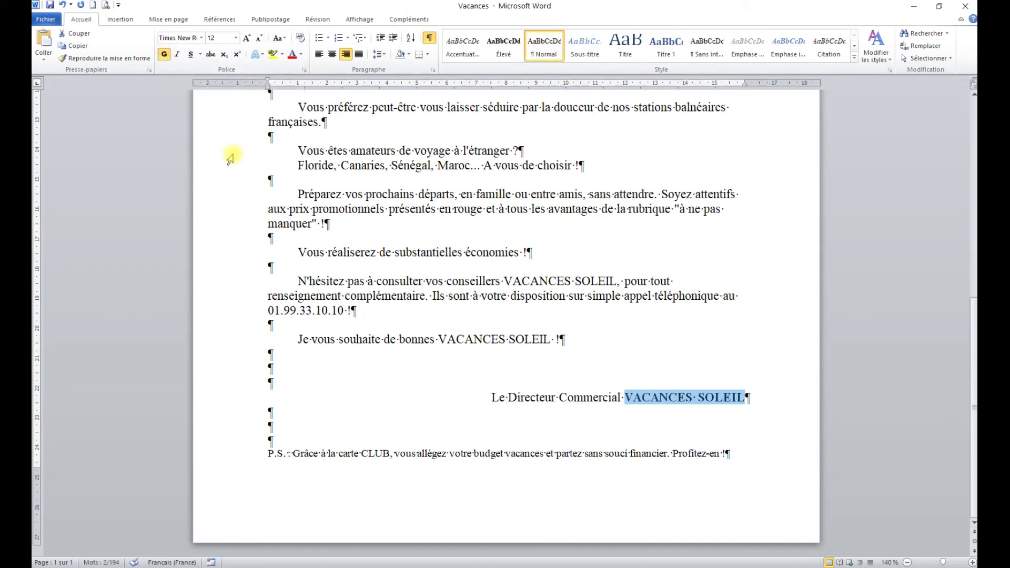
drag(439, 339, 537, 341)
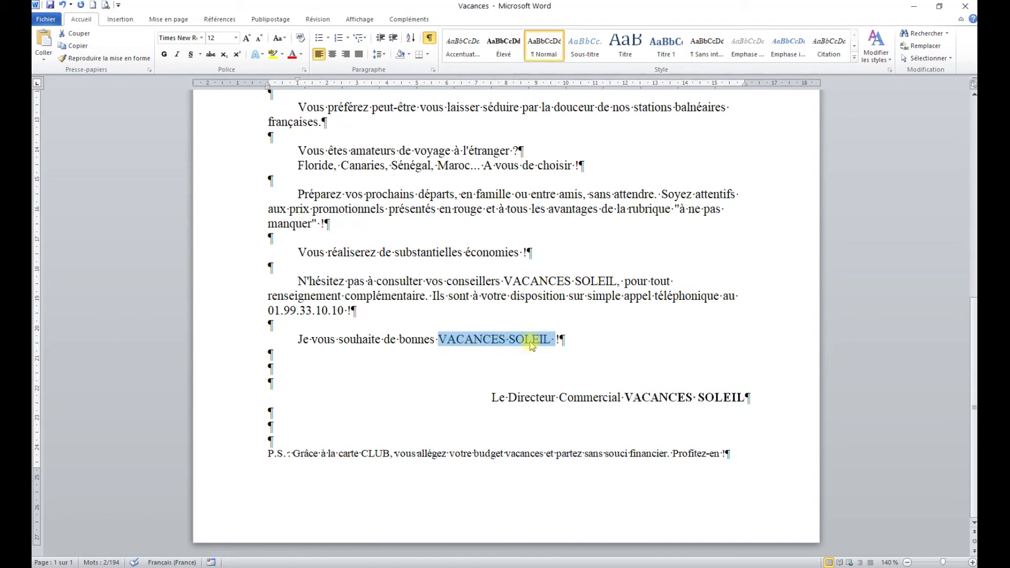
key(F4)
drag(504, 283, 603, 284)
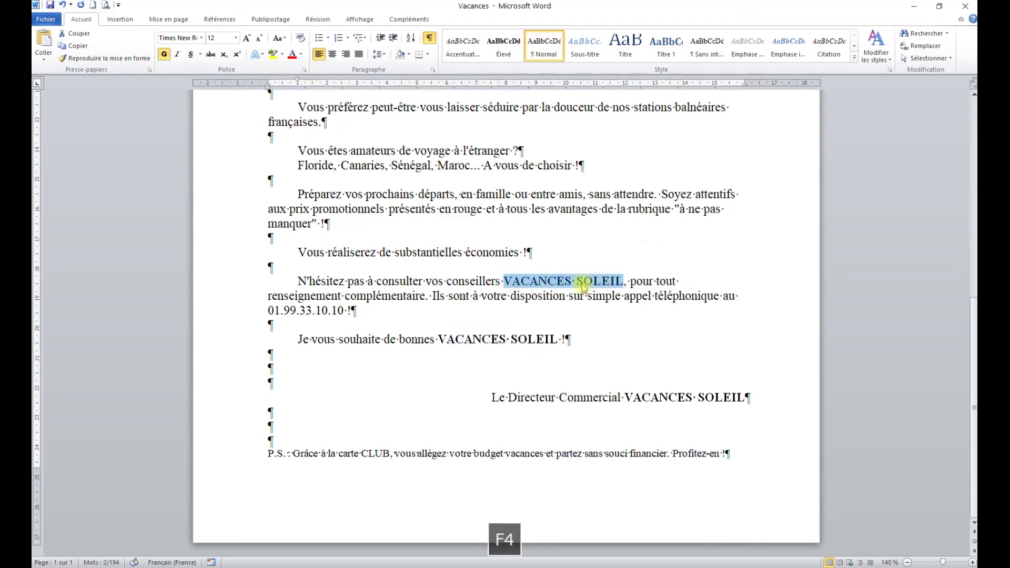
Make VACANCES SOLEIL HIVER bold in the paragraph starting "Voici, dès sa parution".
scroll(581, 286, up, 3)
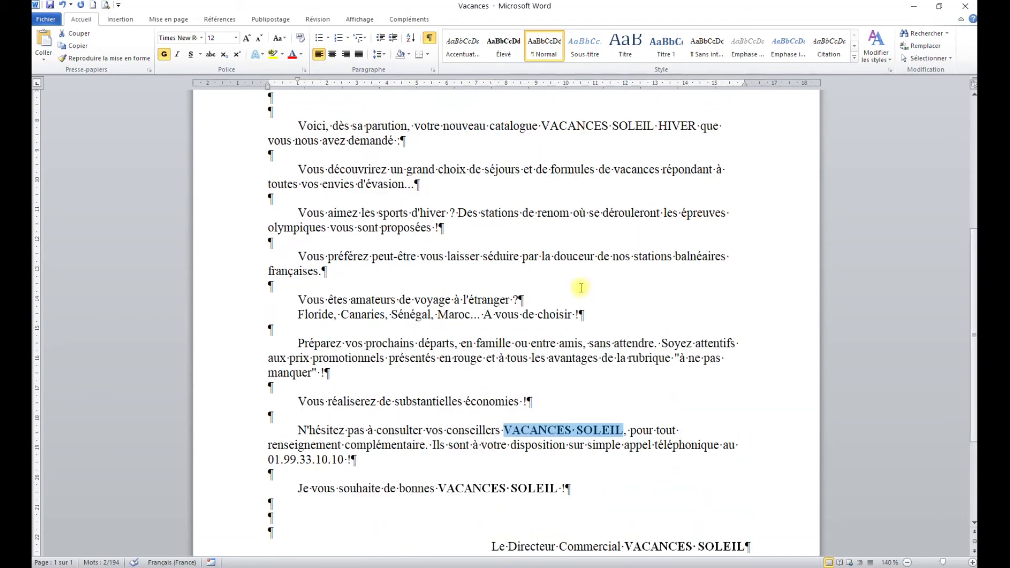
scroll(580, 290, up, 1)
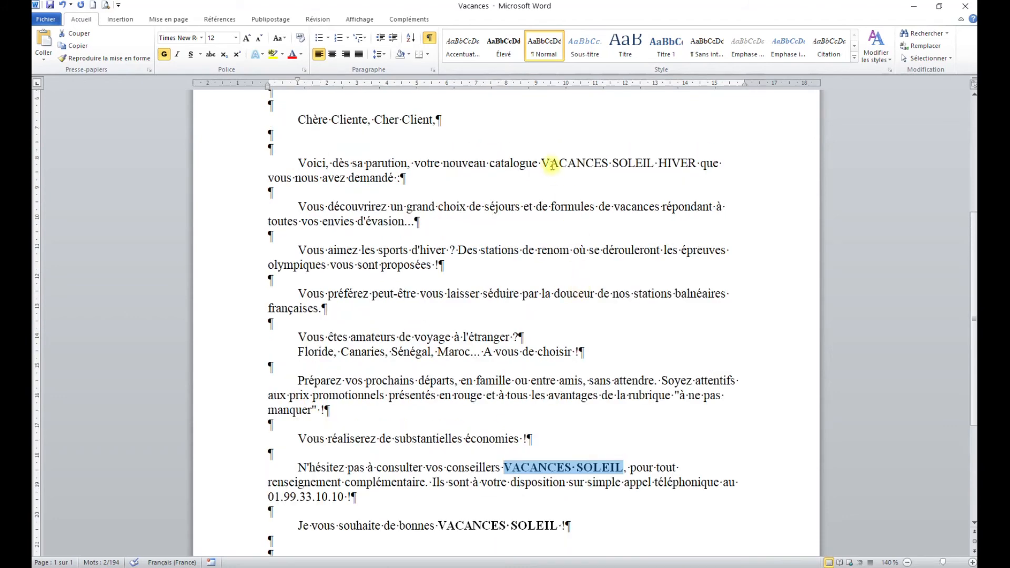
drag(543, 165, 700, 165)
key(F4)
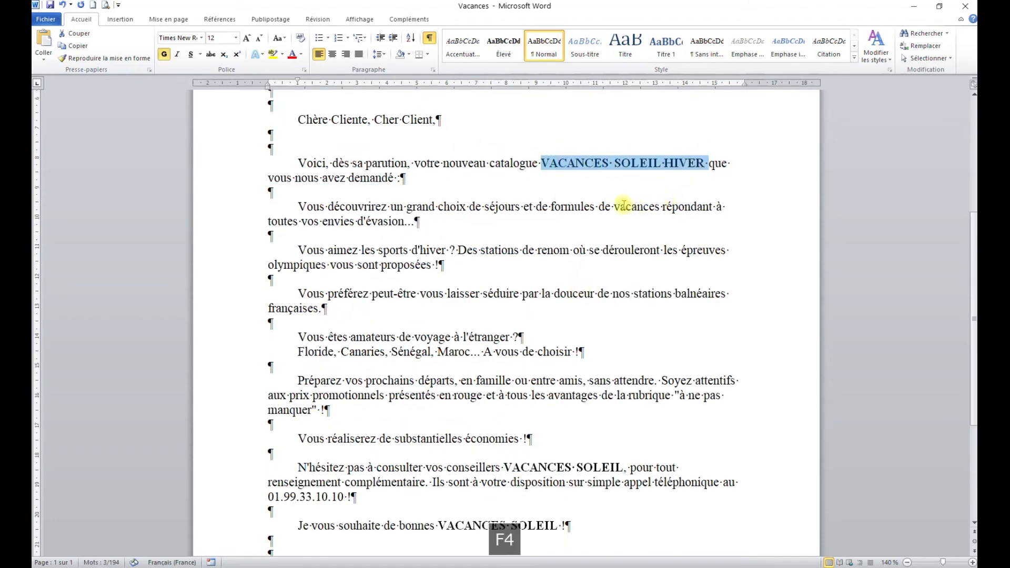
click(505, 224)
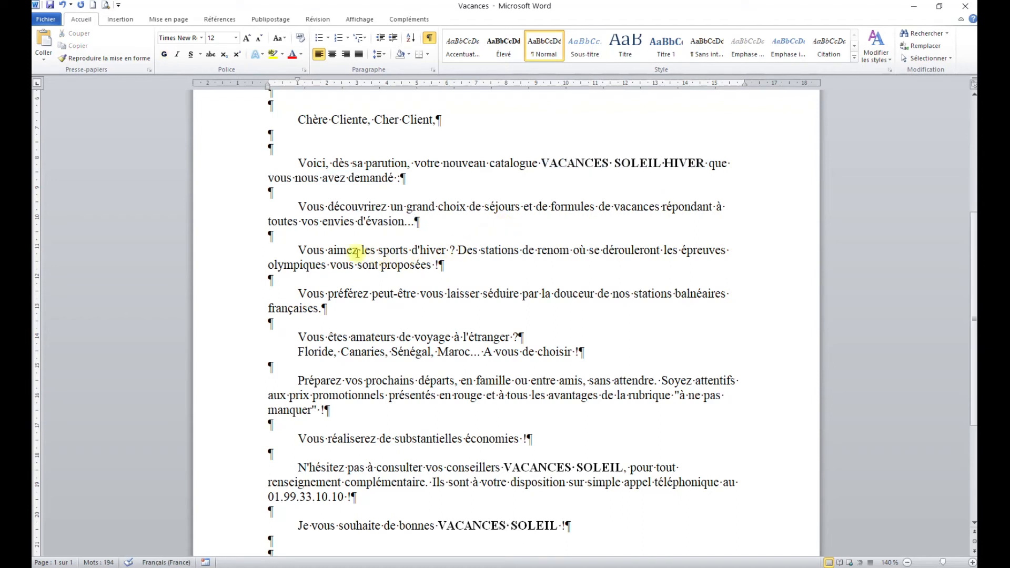
Format the question "Vous aimez les sports d'hiver ?" in bold italic.
drag(299, 251, 448, 252)
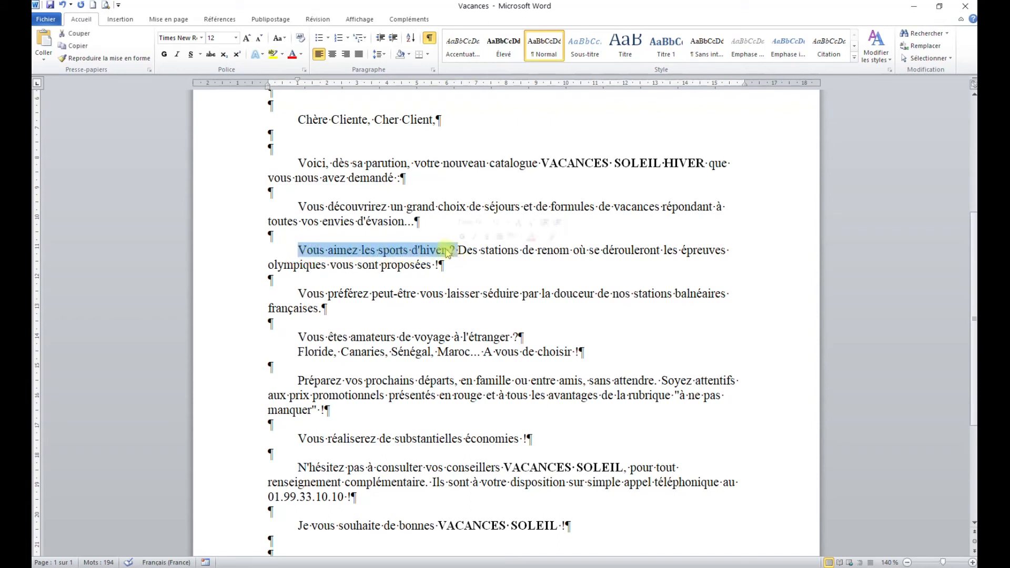
click(164, 54)
click(177, 55)
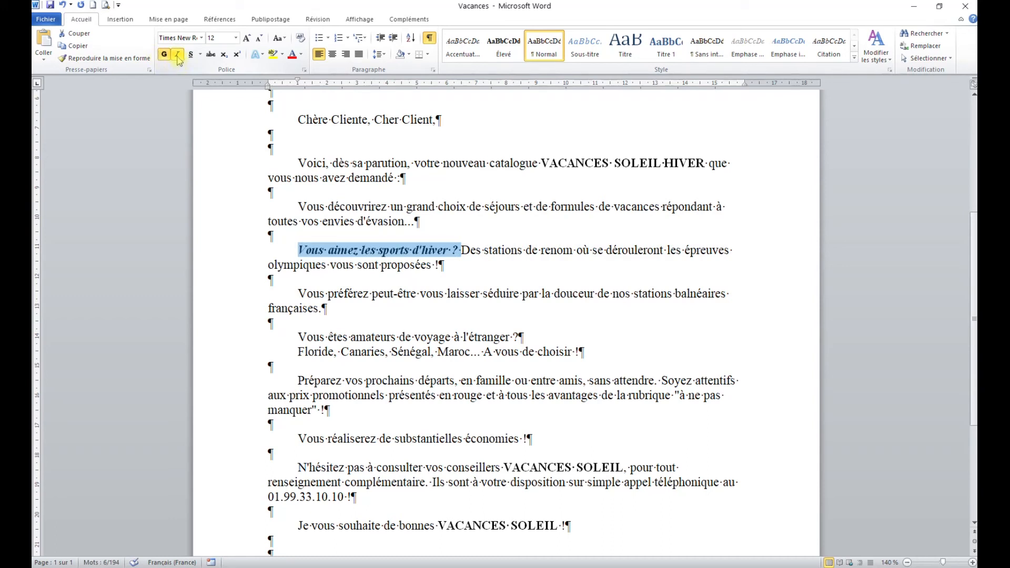
Copy the bold italic formatting of the winter sports question onto "Vous êtes amateurs de voyage à l'étranger ?".
click(120, 59)
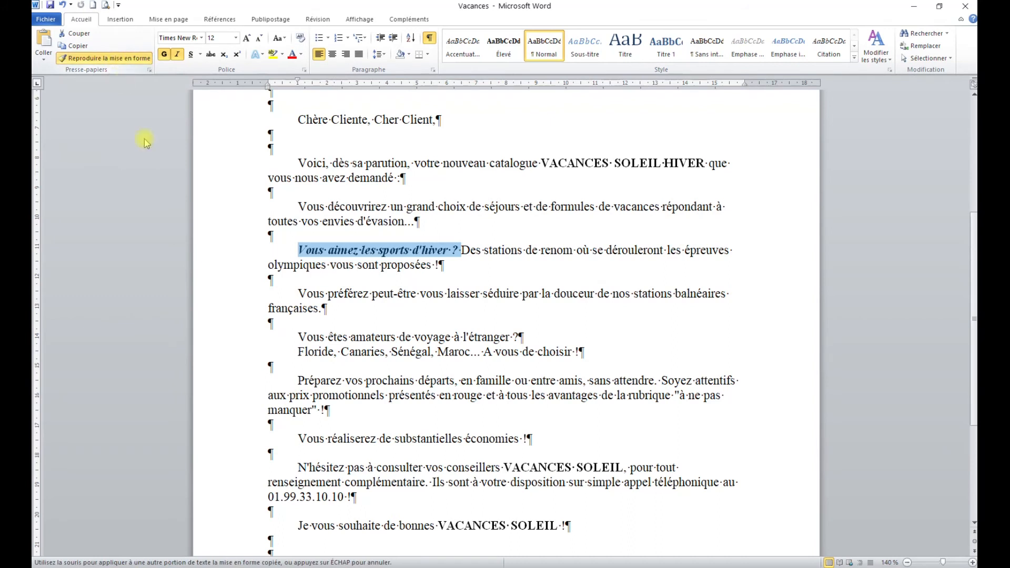
mouse_move(295, 336)
mouse_down()
mouse_move(416, 336)
mouse_move(473, 352)
mouse_move(517, 338)
mouse_up()
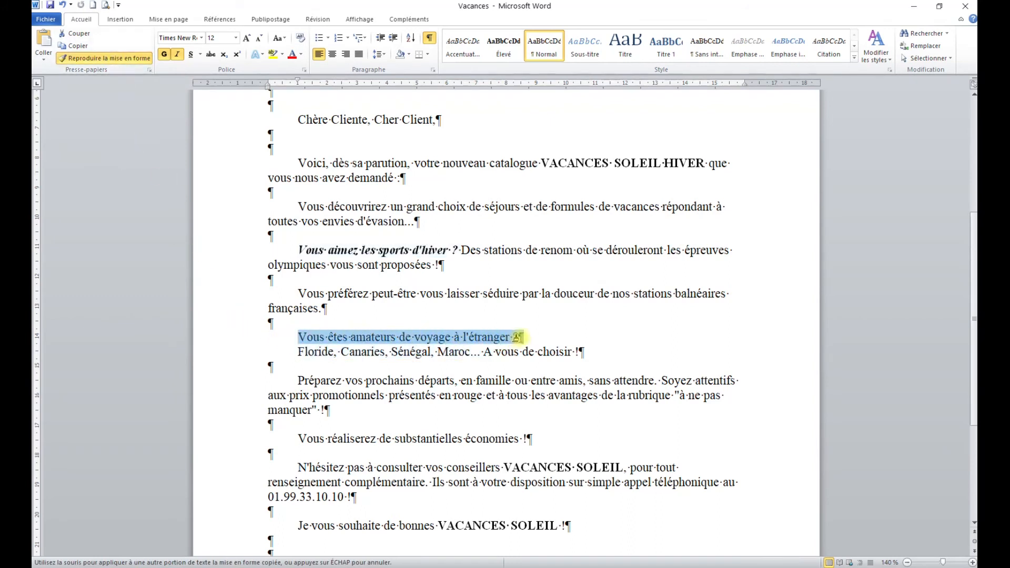
drag(516, 337, 529, 338)
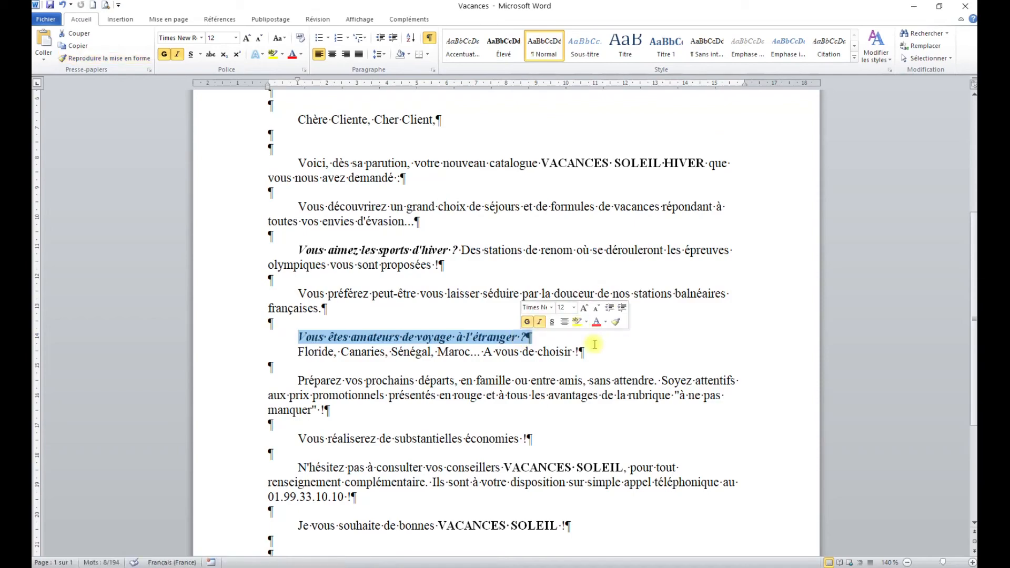
click(653, 336)
Review the layout and formatting of the whole letter from the VACANCES - SOLEIL title to the P.S. paragraph.
scroll(647, 322, up, 4)
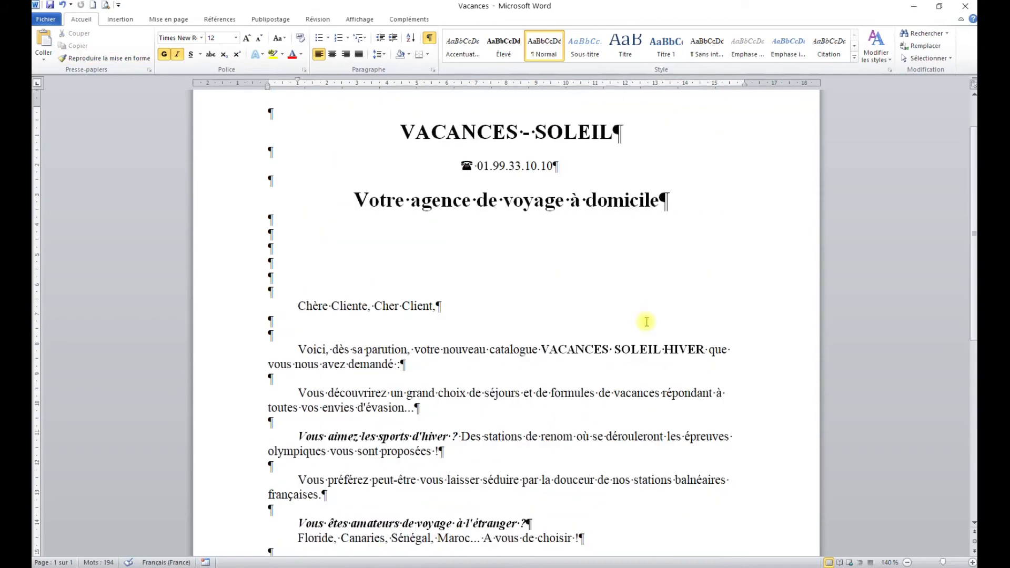
scroll(646, 322, down, 7)
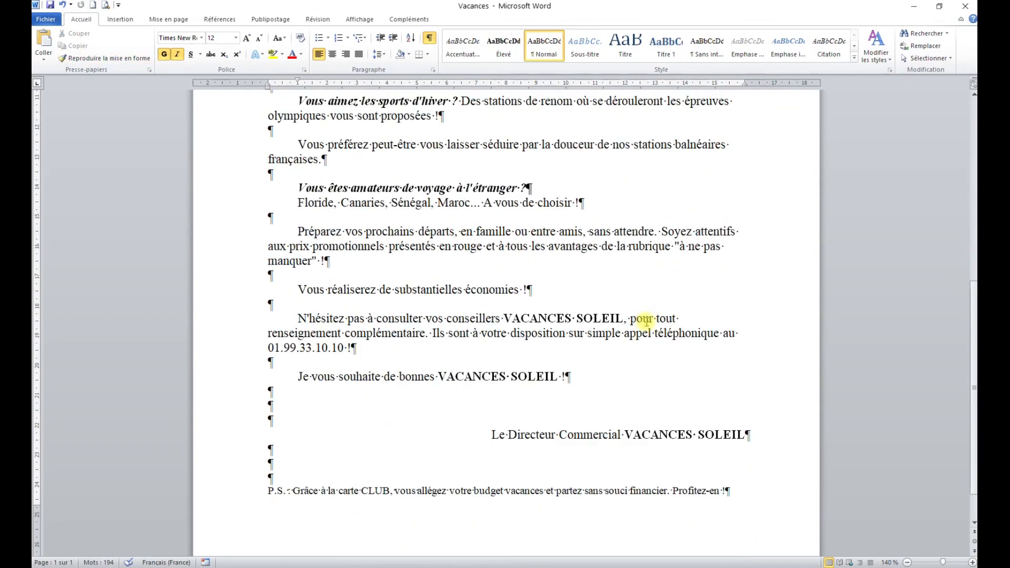
scroll(574, 274, down, 7)
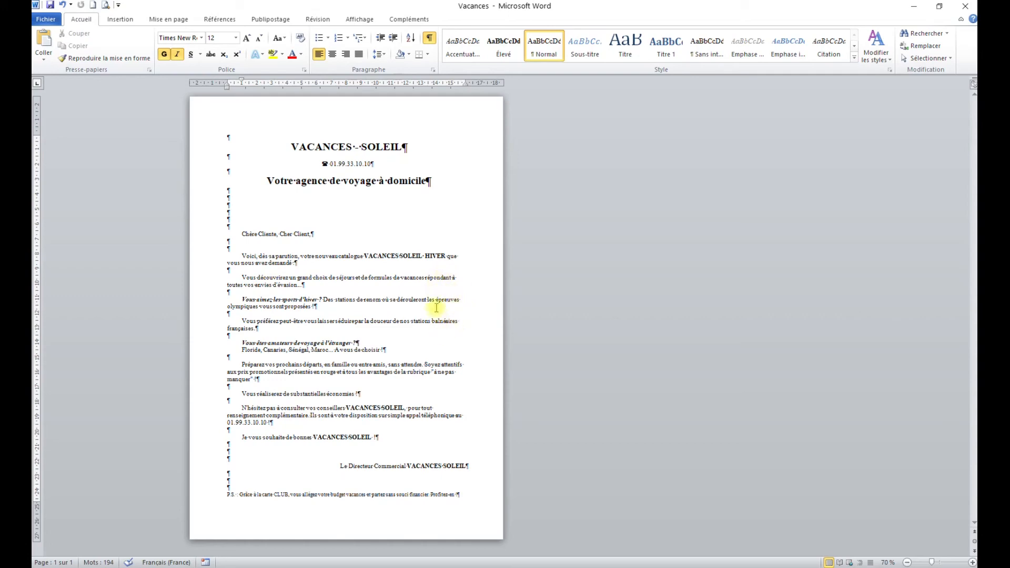
scroll(427, 284, up, 8)
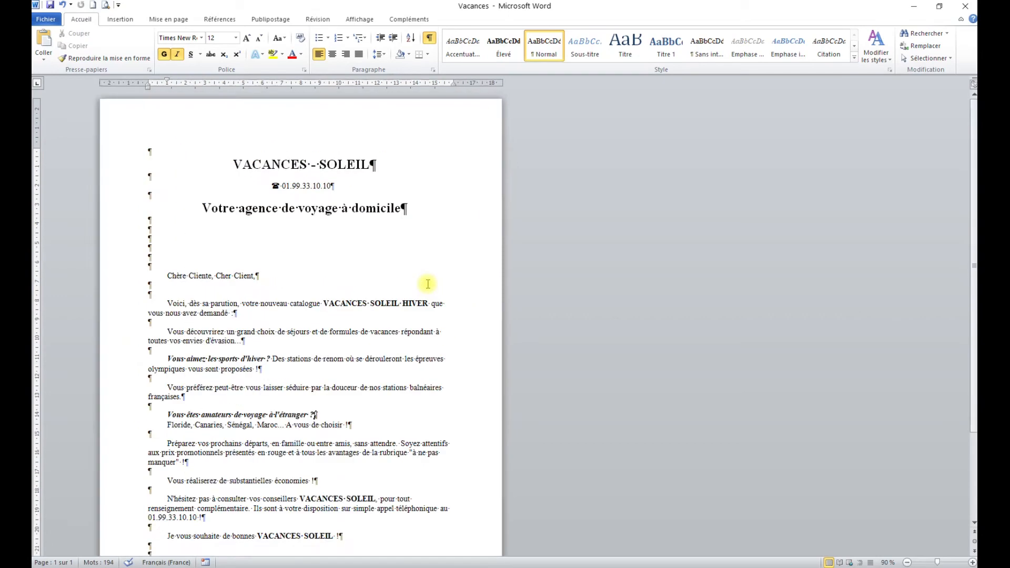
scroll(416, 273, up, 5)
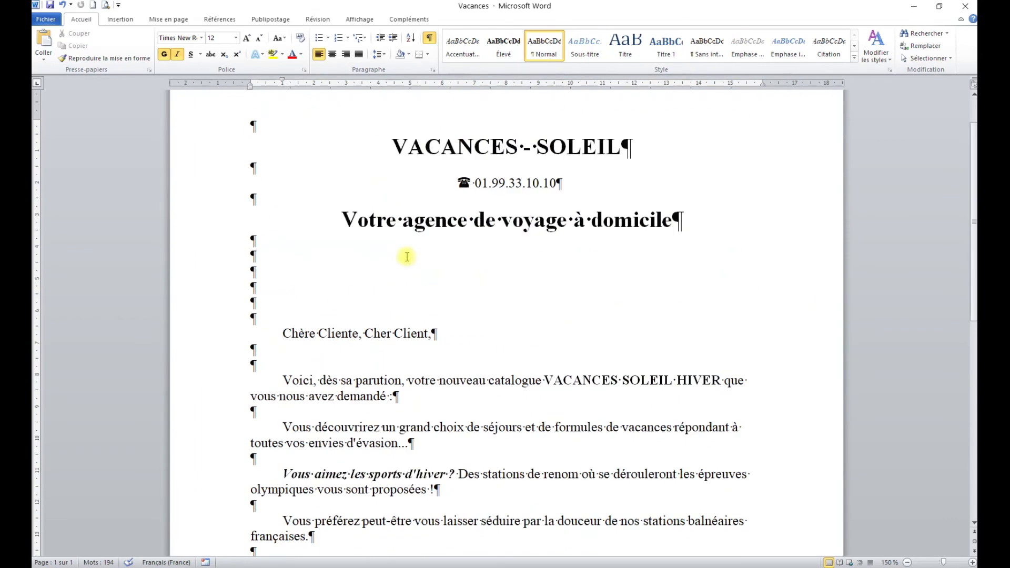
click(210, 147)
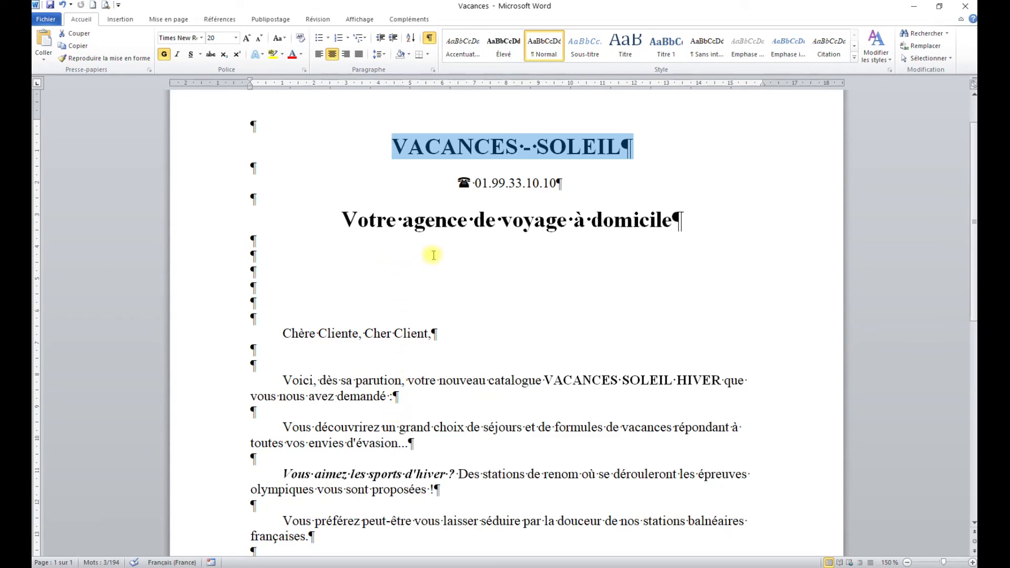
scroll(469, 266, down, 6)
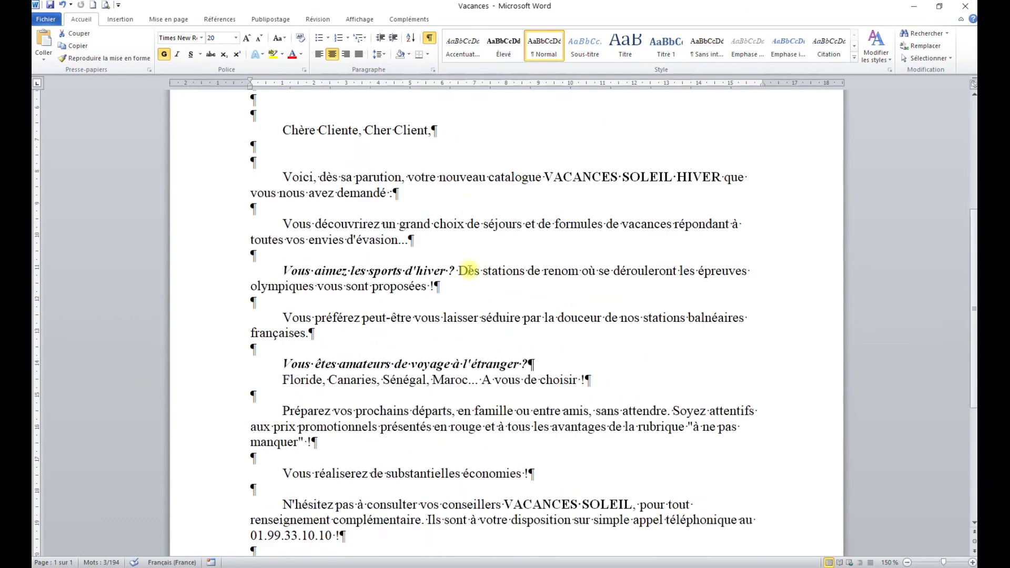
scroll(469, 270, down, 3)
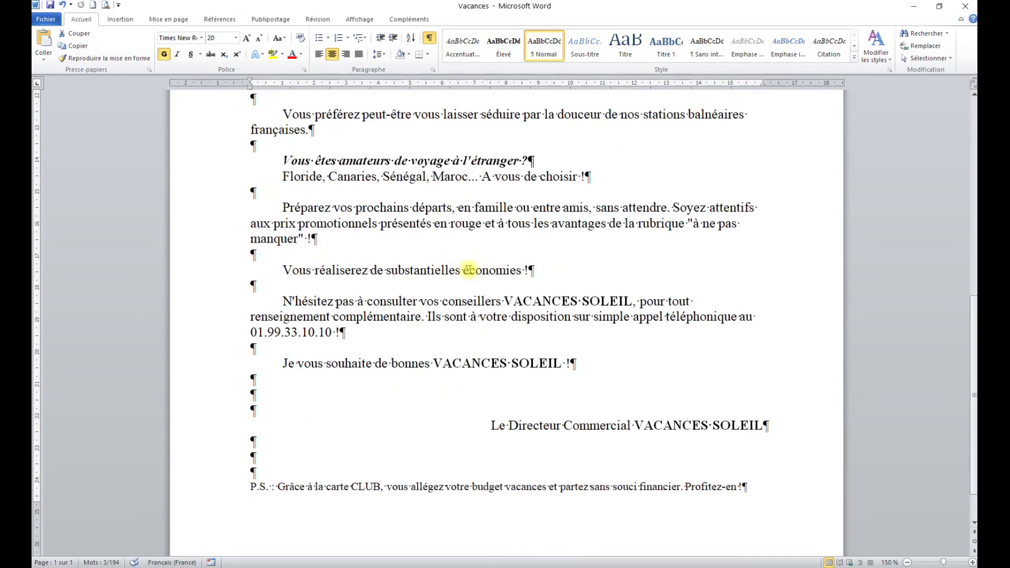
scroll(470, 270, up, 8)
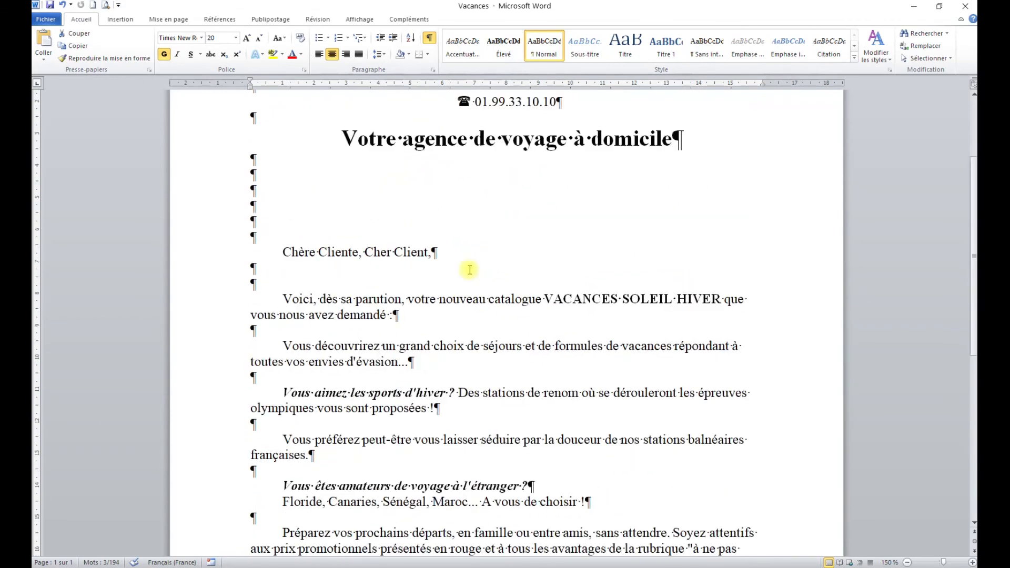